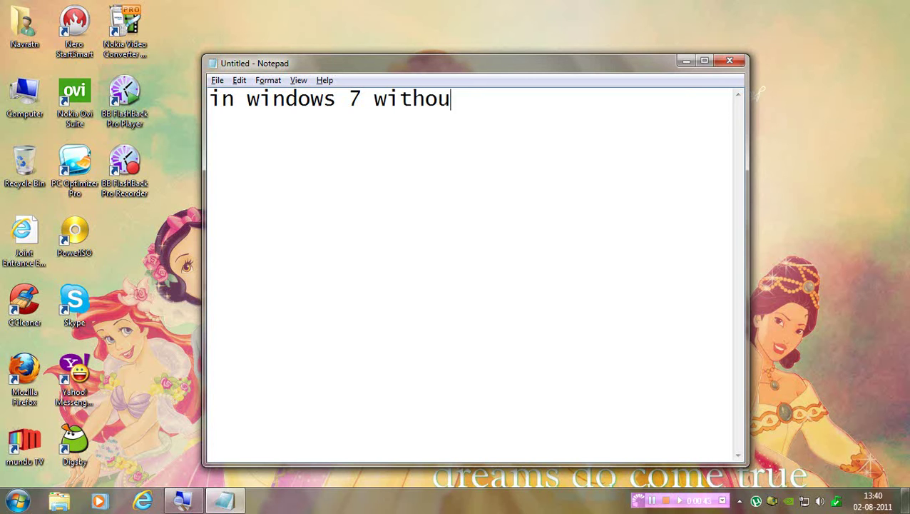
- Complete the note in Notepad so it reads "in windows 7 without boot"
key("BackSpace")
type("r boot")
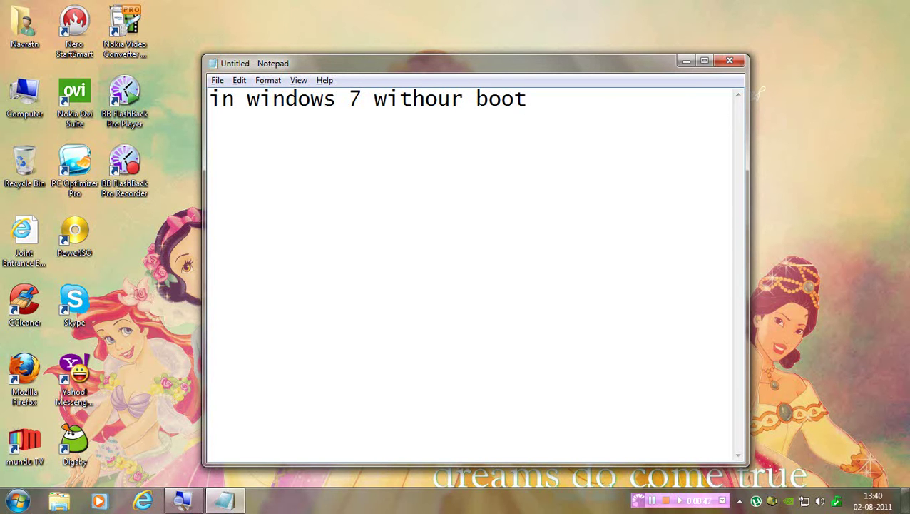
key("Left")
key("Left")
key("Left")
key("Left")
key("Left")
key("BackSpace")
type("t")
key("End")
- Replace the note's text with 'First type"part" in search box', with no space inside the quotation marks
key("ctrl+a")
key("BackSpace")
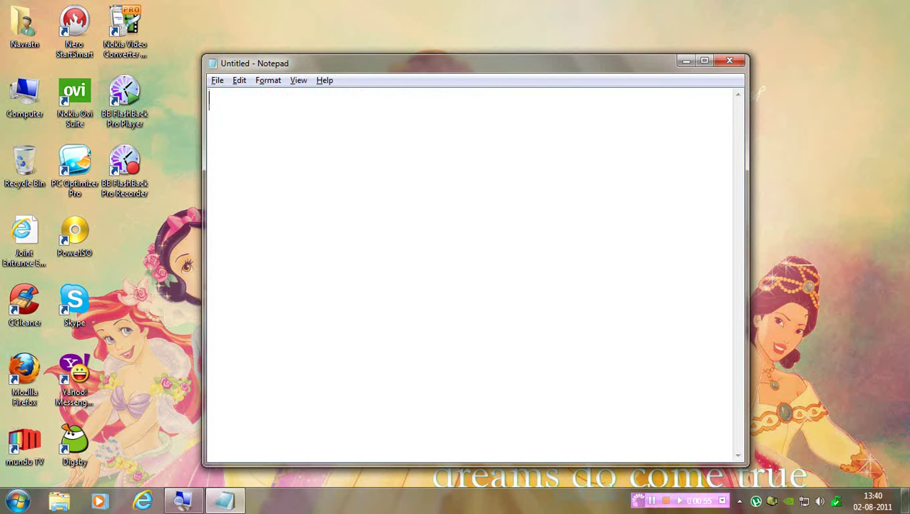
type("Fir")
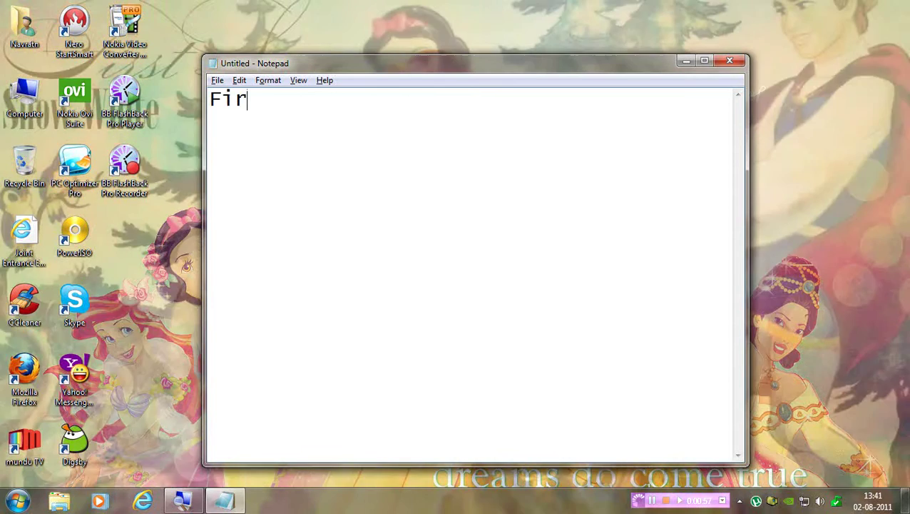
type("st")
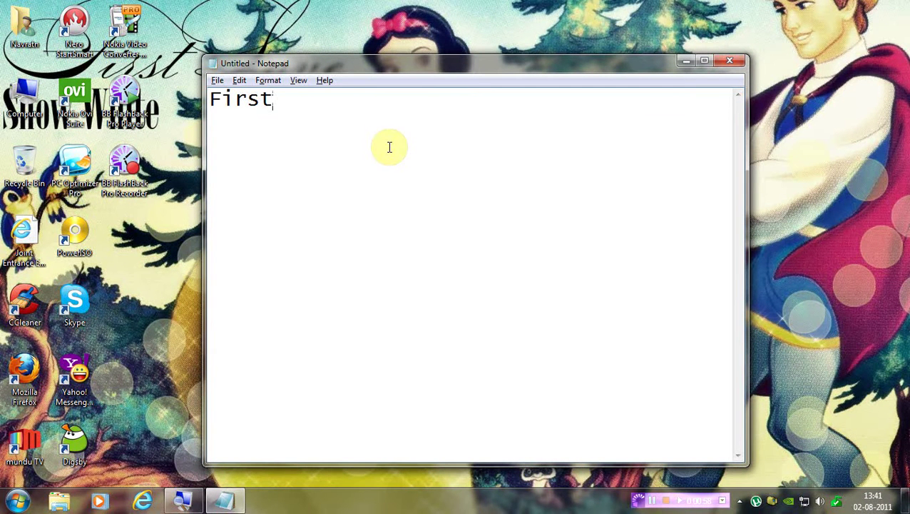
type("  type\"")
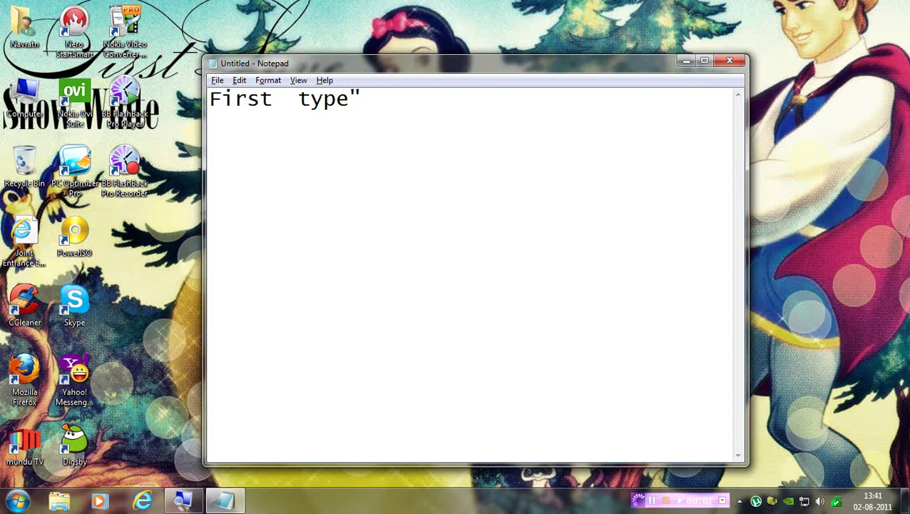
type("part ")
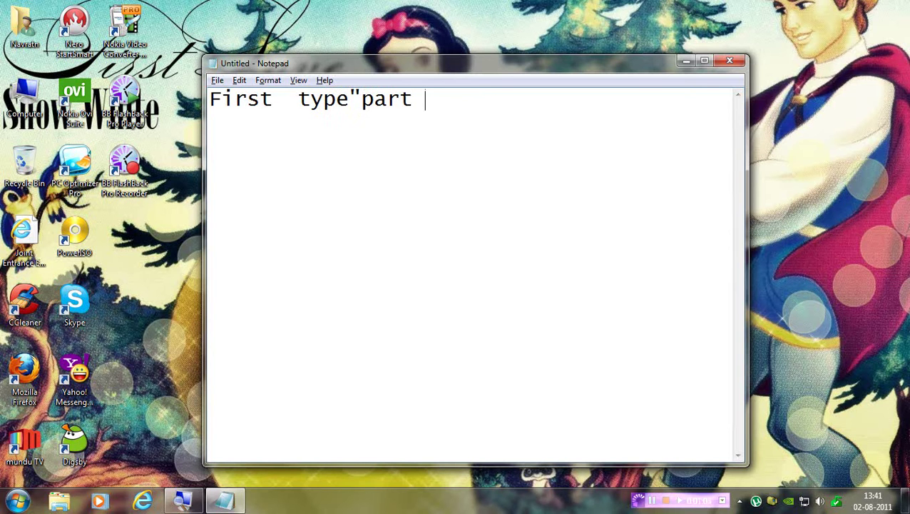
type("\" in se")
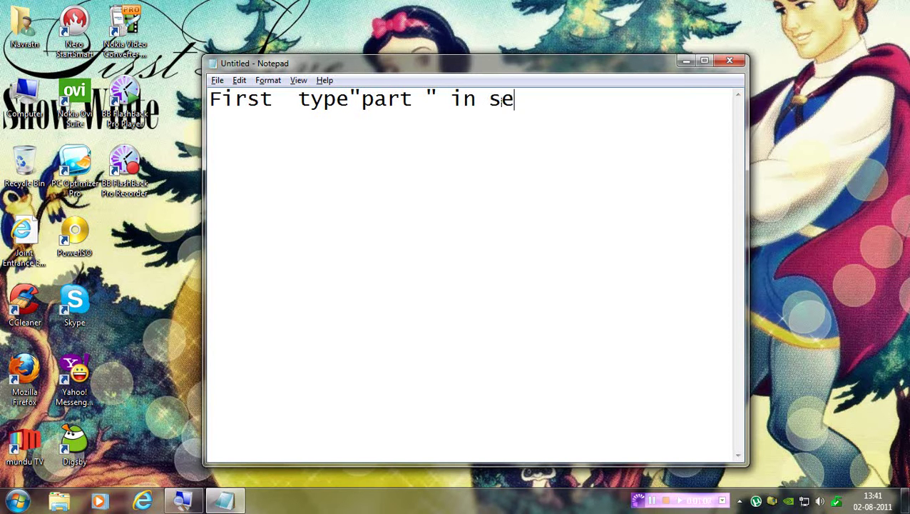
type("arch box")
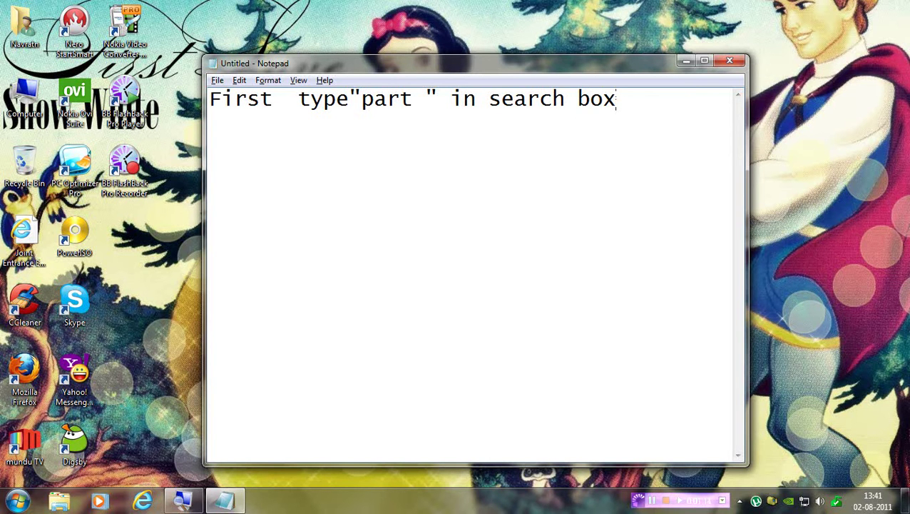
key("ctrl+a")
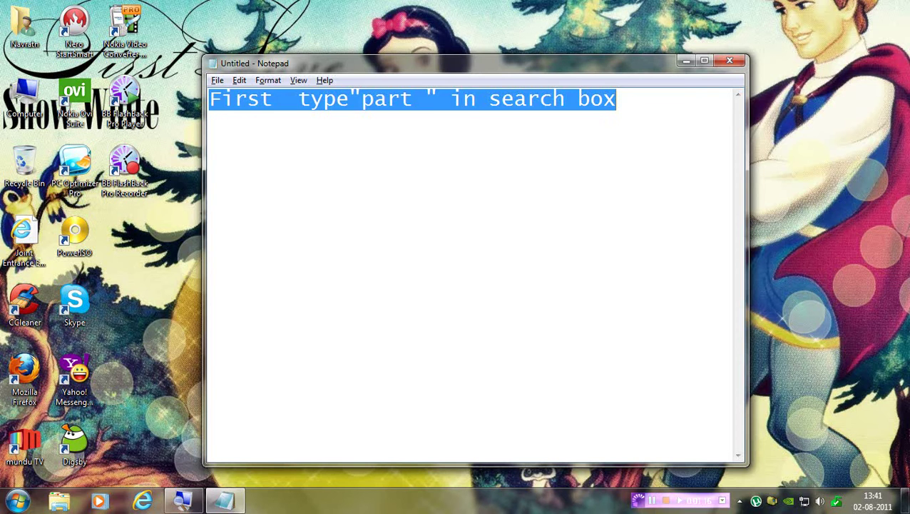
left_click(463, 99)
key("BackSpace")
left_click(437, 99)
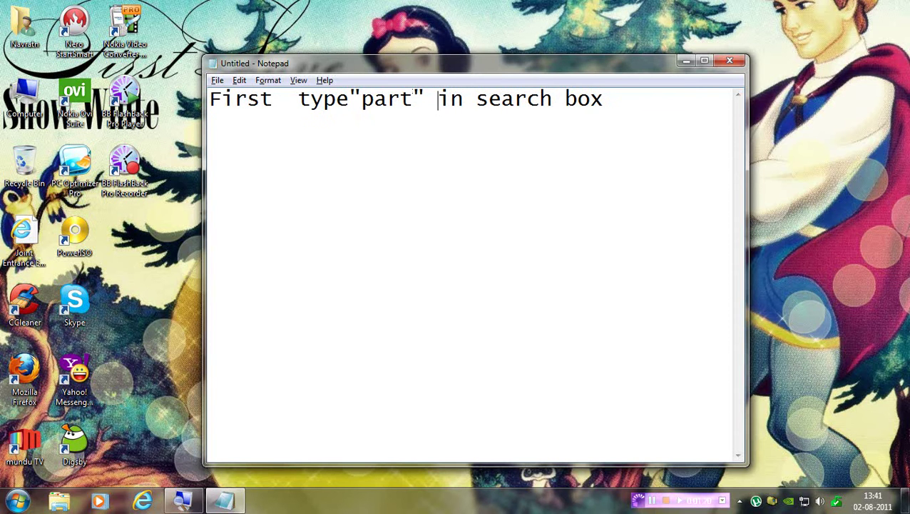
- Clear the note and magnify the screen to 200% with Magnifier
key("ctrl+a")
key("Delete")
left_click(182, 504)
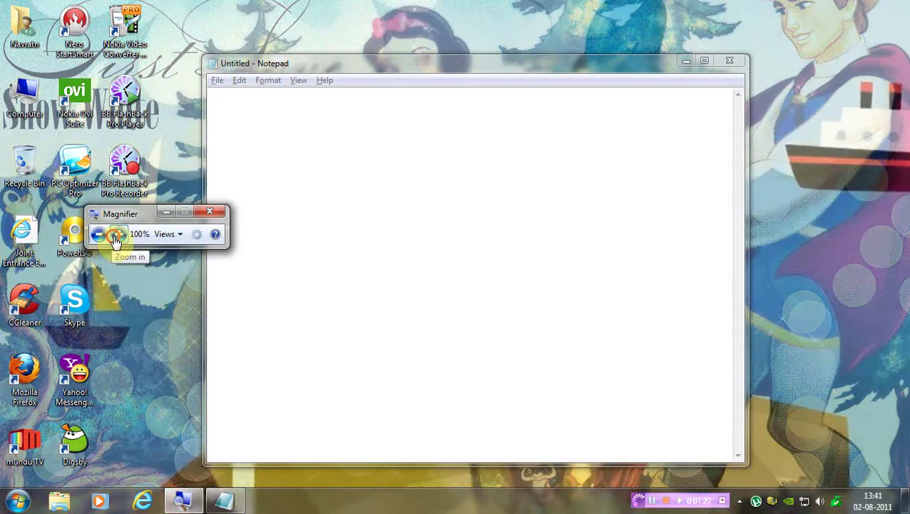
left_click(118, 234)
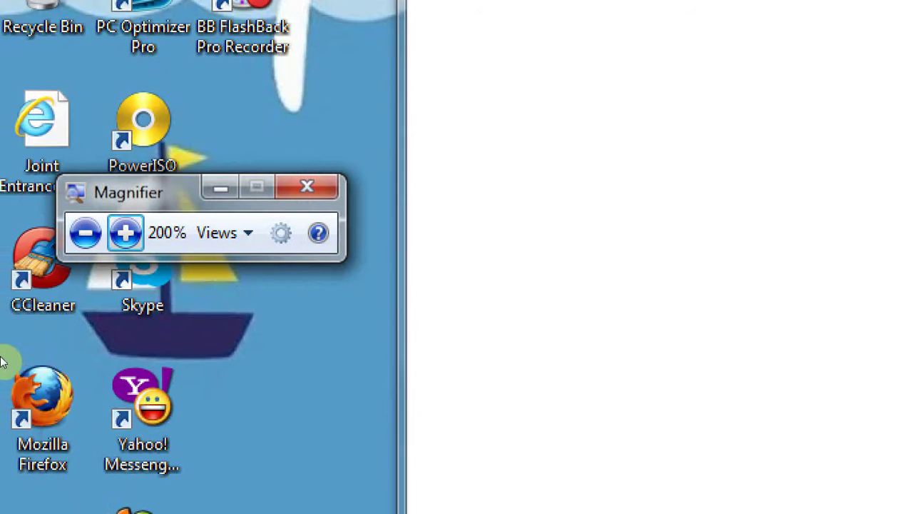
- Search Windows for "part" and open Create and format hard disk partitions
left_click(11, 504)
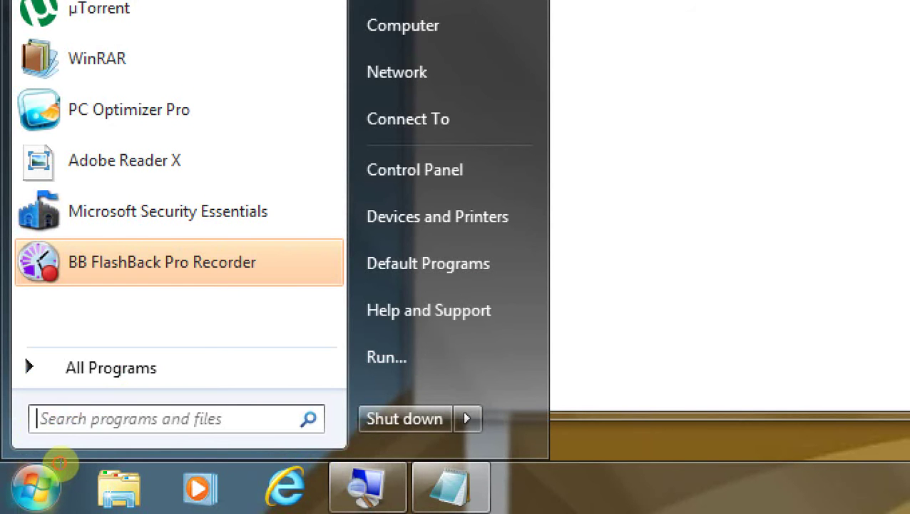
type("part")
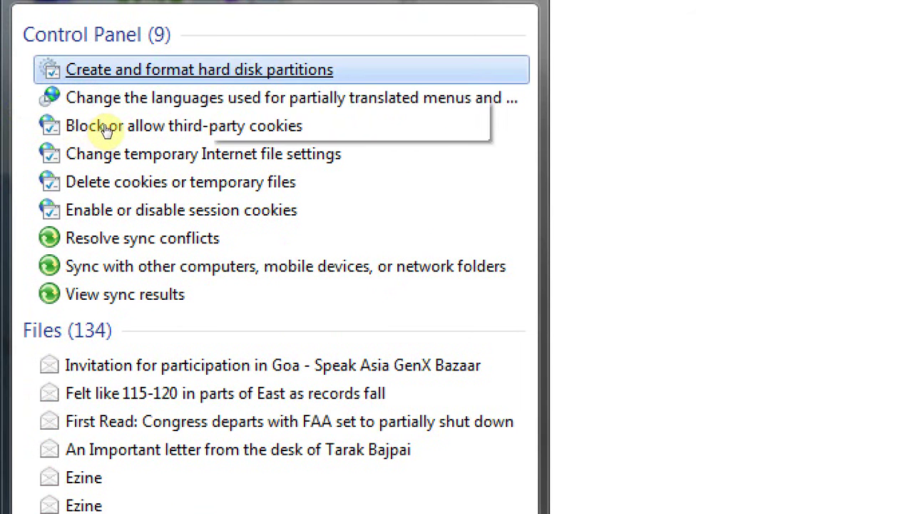
key("Return")
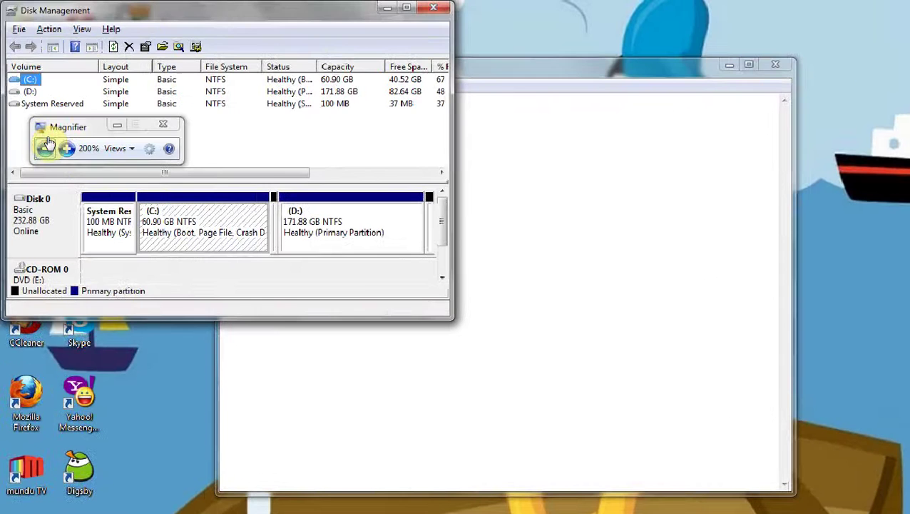
- Reset the magnification to 100% and write 'click on create and hardisk partition"' in the Notepad note
left_click(46, 145)
left_click(547, 185)
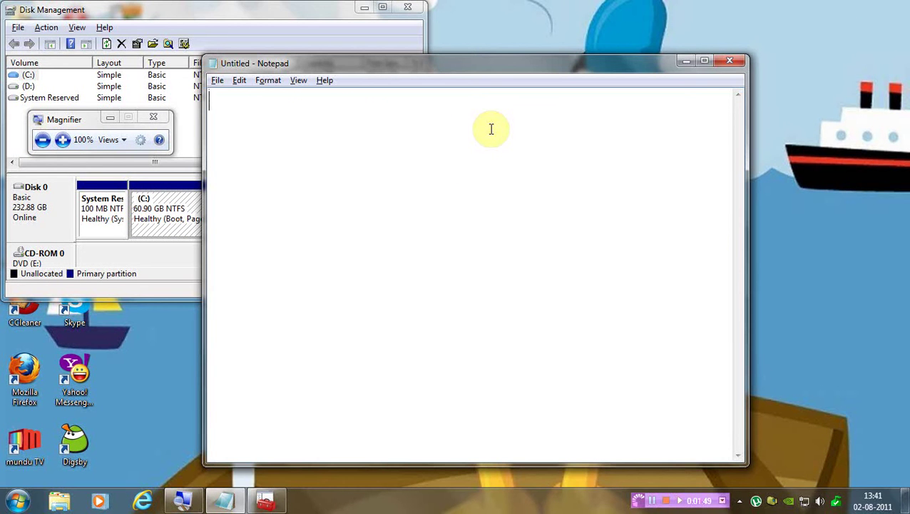
type("click on create and hardid")
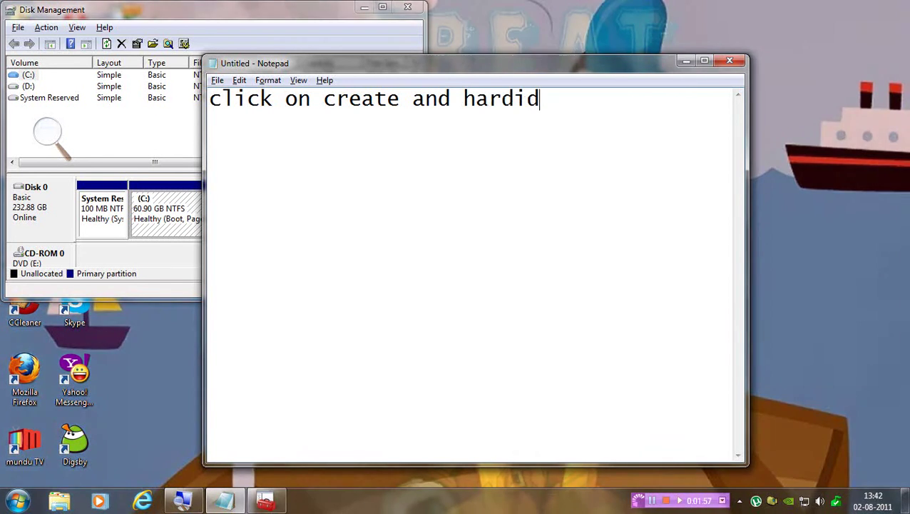
key("BackSpace")
type("sk partitin")
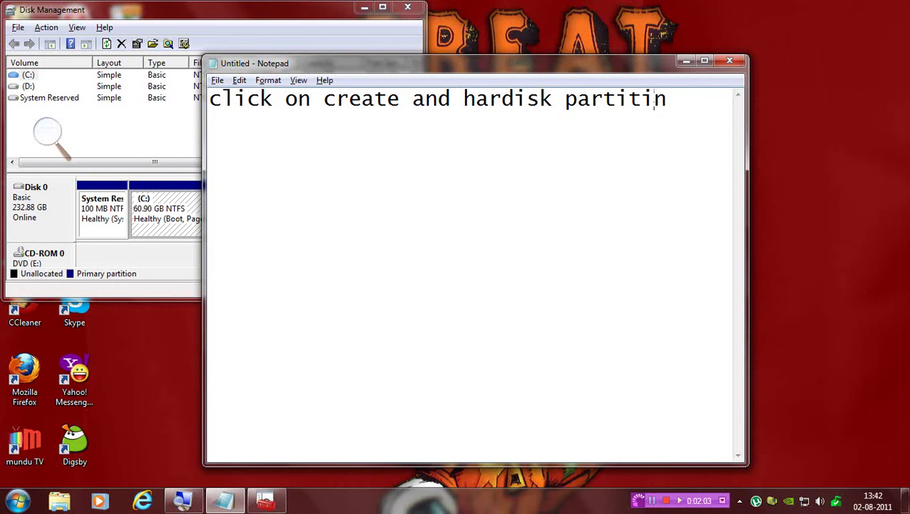
key("BackSpace")
type("on\"")
- Insert an opening quotation mark before "create" in the note and return to the end of the line
key("Left")
key("Left")
key("ctrl+Left")
key("ctrl+Left")
key("ctrl+Left")
key("ctrl+Left")
type("\"")
key("Right")
key("Right")
key("Right")
key("Right")
key("Right")
key("Right")
key("Right")
key("Right")
key("Right")
key("Right")
key("Right")
key("Right")
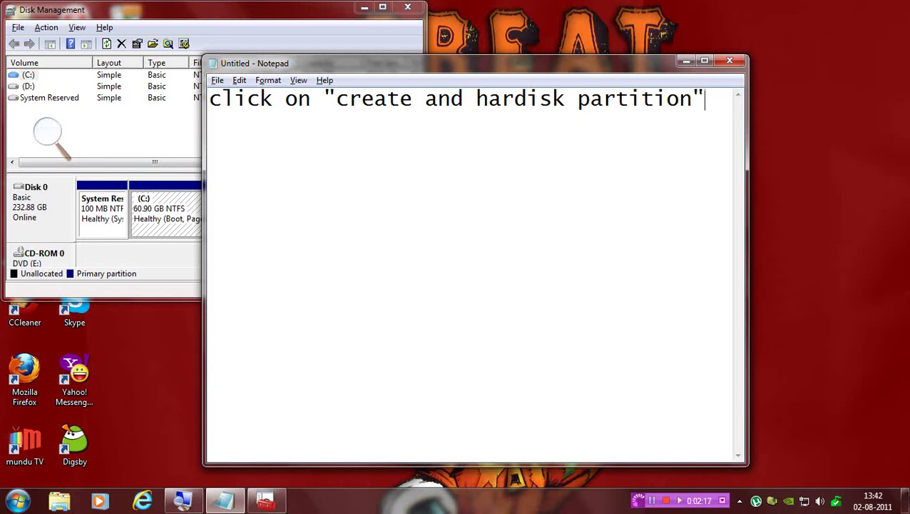
- Clear the partition instruction from the note
key("ctrl+a")
key("BackSpace")
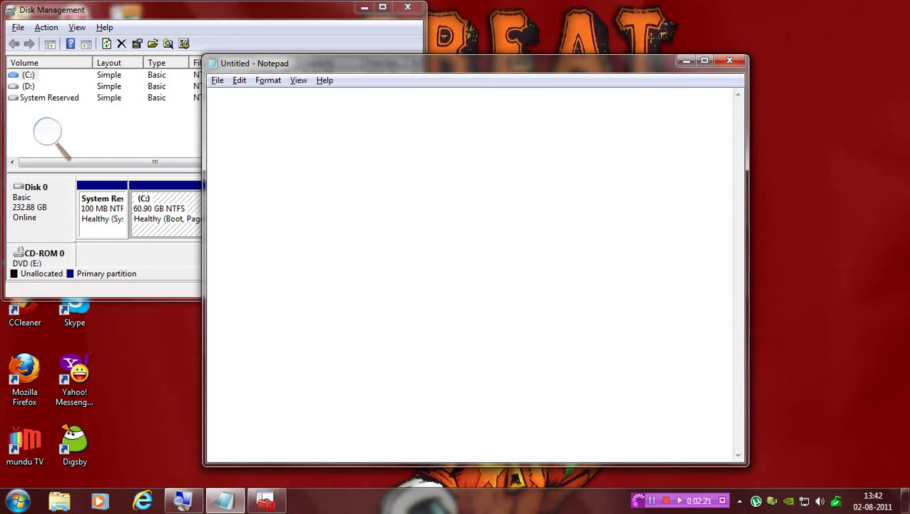
type("fter")
key("Home")
type("a")
key("Right")
key("Right")
key("Right")
key("Right")
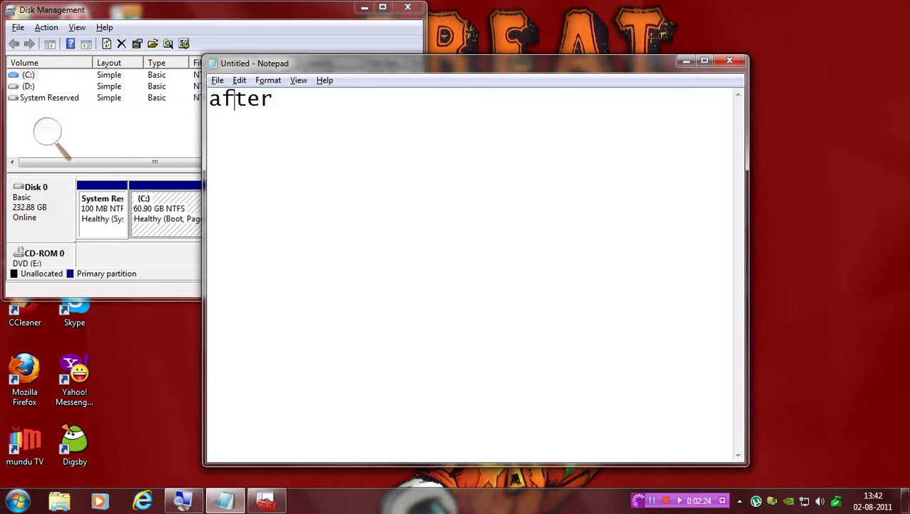
key("ctrl+a")
key("BackSpace")
- Switch to Disk Management, move its window over the note, and select the C: and D: partitions of Disk 0 in turn
left_click_drag(303, 20, 519, 30)
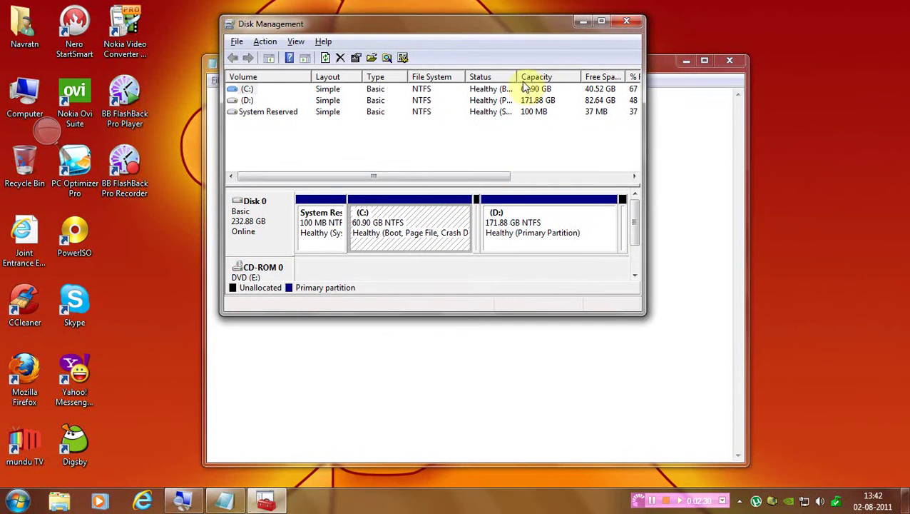
left_click(510, 226)
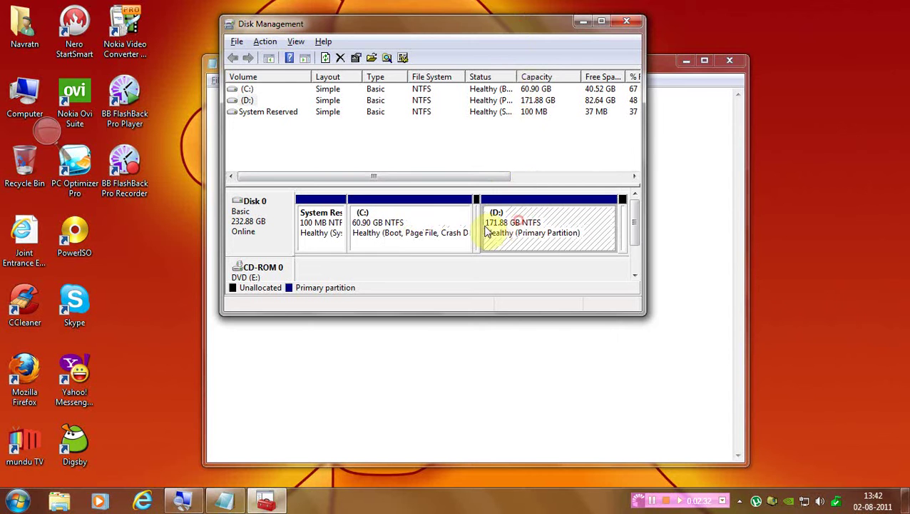
left_click(381, 237)
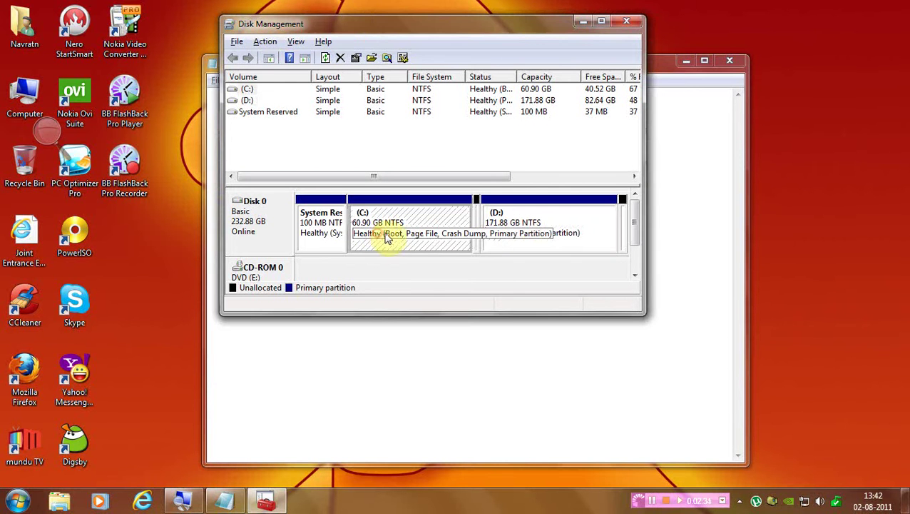
left_click(503, 224)
left_click(385, 221)
left_click(524, 236)
left_click(380, 224)
left_click(514, 232)
left_click(378, 237)
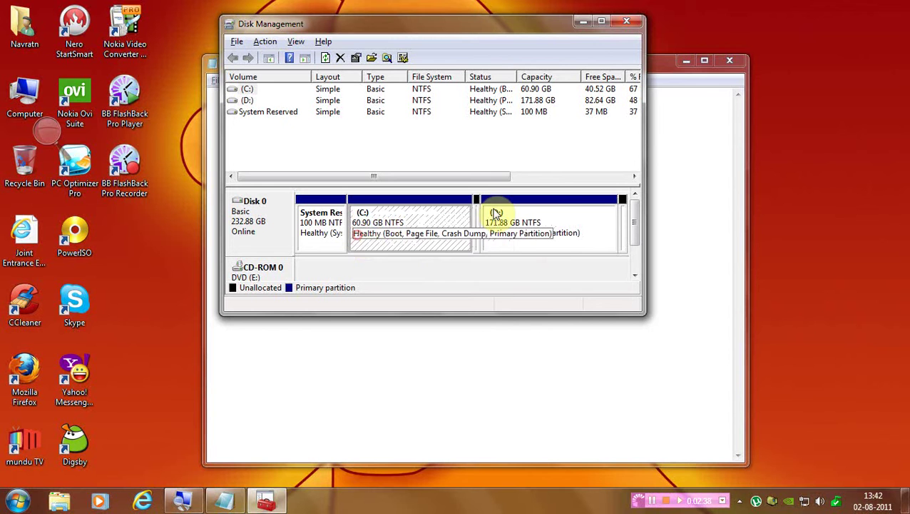
left_click(562, 242)
left_click(413, 244)
left_click(502, 246)
left_click(399, 241)
left_click(499, 238)
left_click(420, 238)
left_click(488, 234)
left_click(420, 237)
left_click(524, 231)
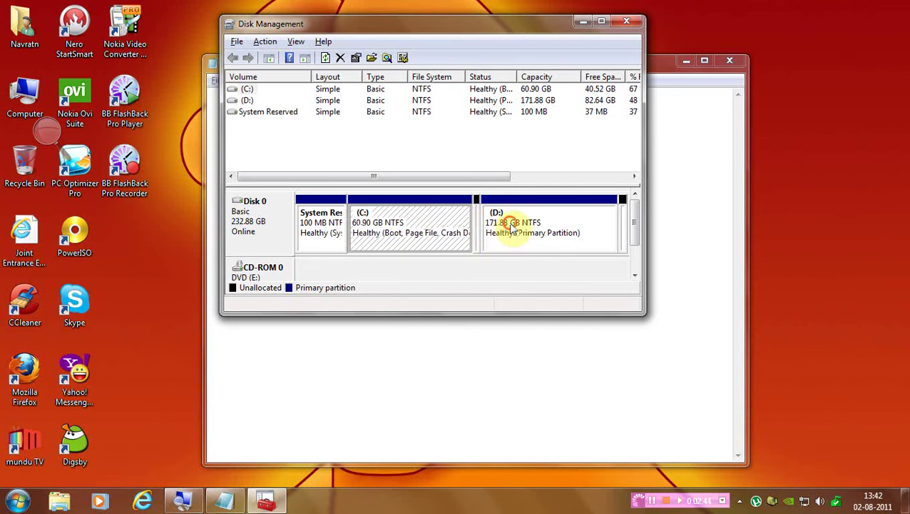
- Return to Notepad and write "Chhos ean one hard drive" in the note
left_click(674, 225)
type("Chhos ean o")
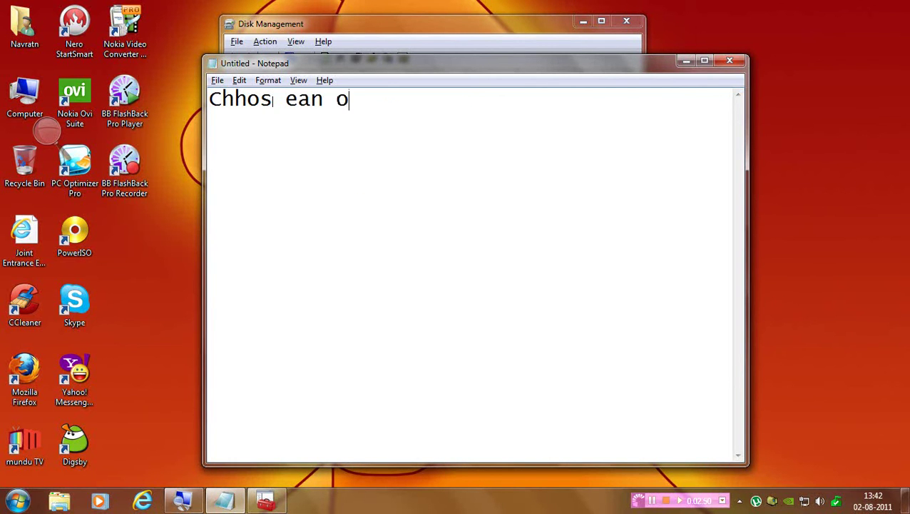
type("ne hard dri")
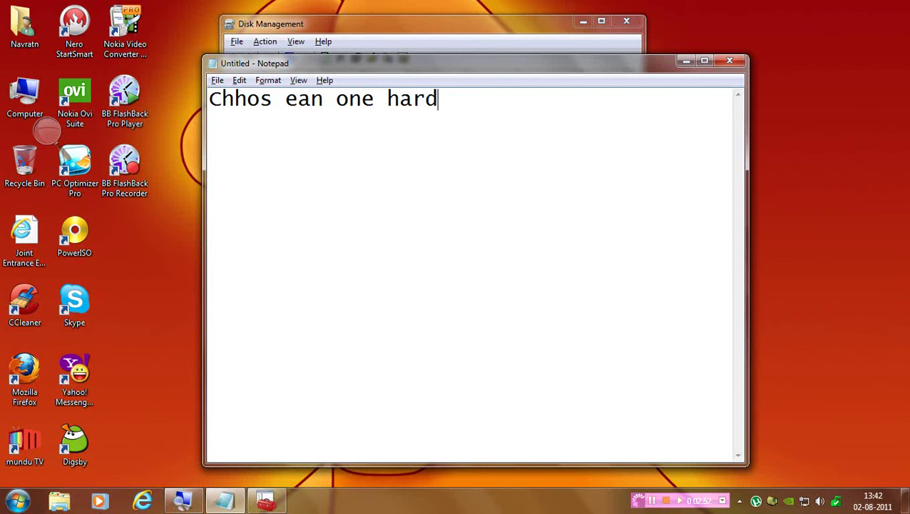
type("ve")
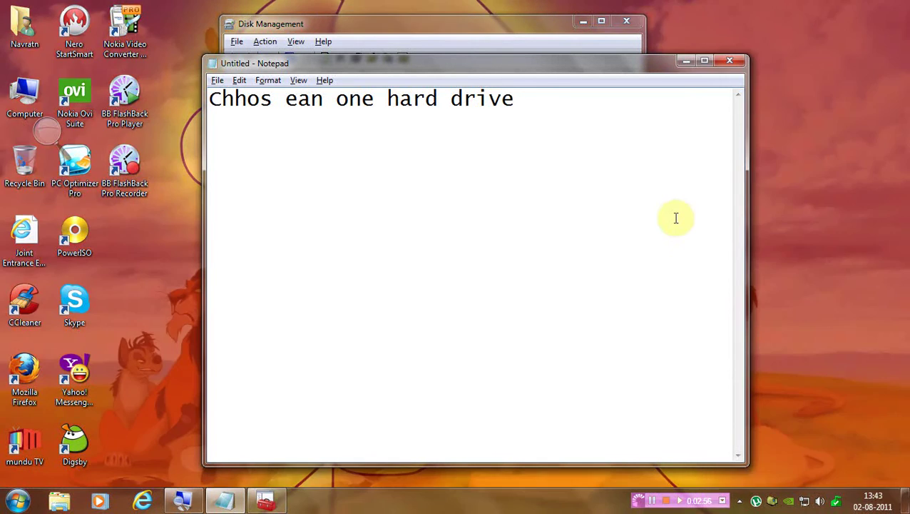
- Correct the misspelled beginning of the note to "Chose an"
key("Left")
key("Left")
key("Left")
key("Left")
key("Left")
key("Left")
key("Left")
key("Left")
key("Left")
key("Left")
key("Left")
key("Left")
key("Left")
key("Left")
key("Left")
key("Left")
key("Left")
key("Left")
key("Left")
key("Left")
key("BackSpace")
key("Right")
key("Right")
type("e")
key("BackSpace")
key("Right")
key("BackSpace")
key("Left")
type("w")
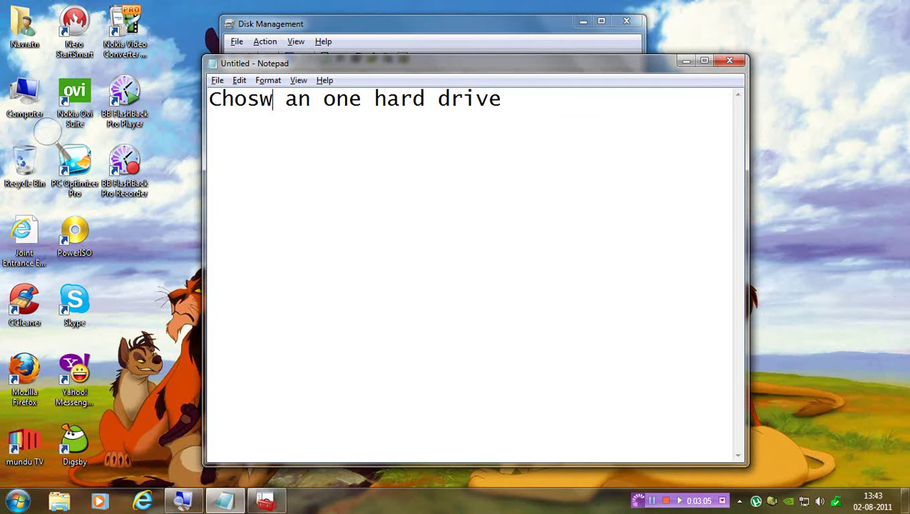
key("BackSpace")
type("e")
- Continue the note after "hard drive" with "which have more space or have space to create another Drive"
type("wh")
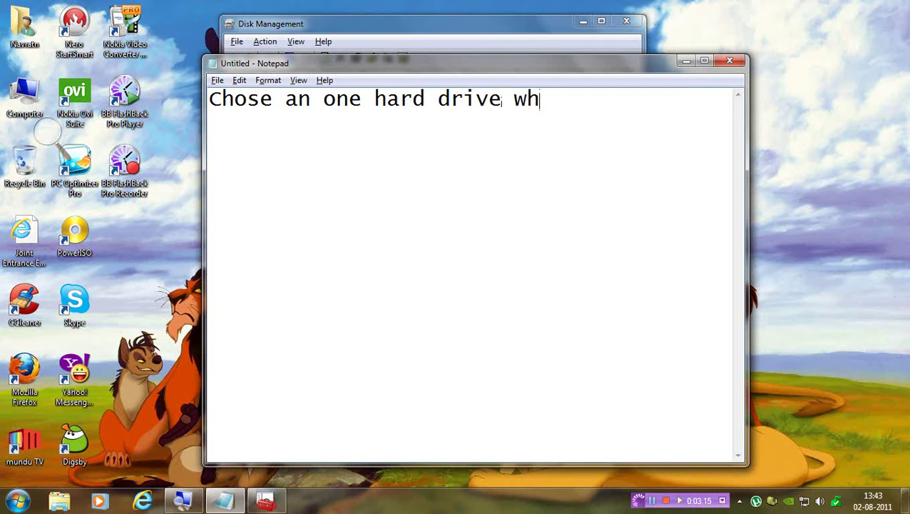
type("ich have mo")
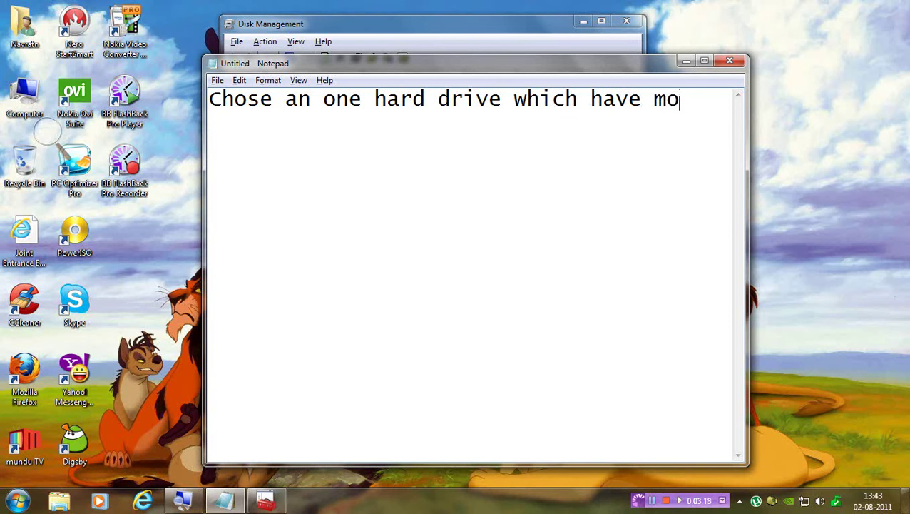
type("re spa")
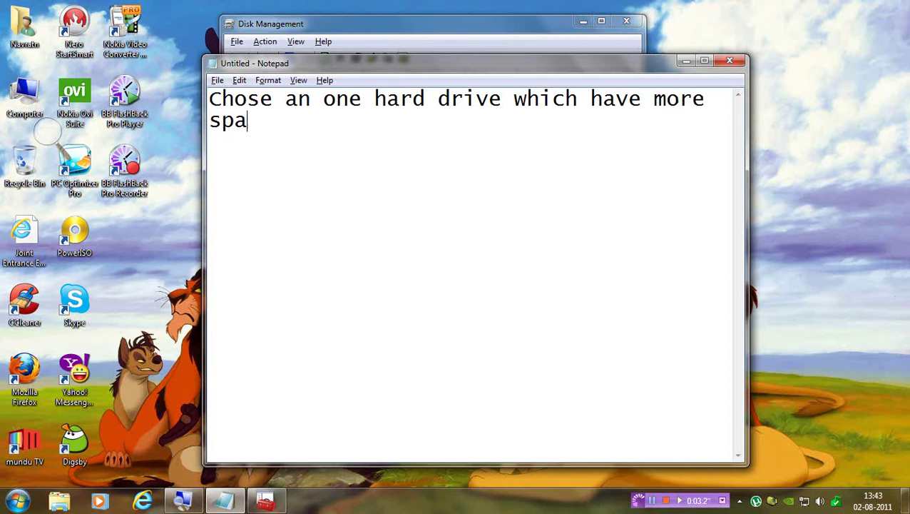
type("ce or")
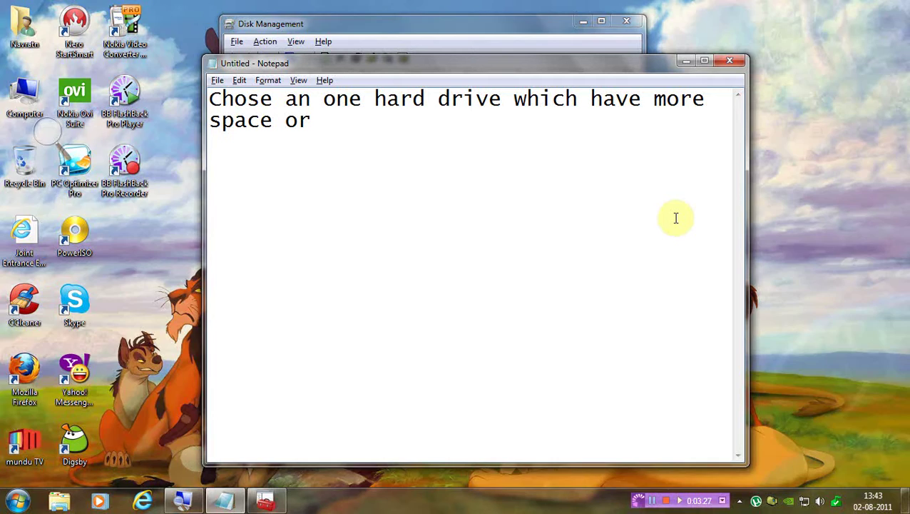
type(" ha")
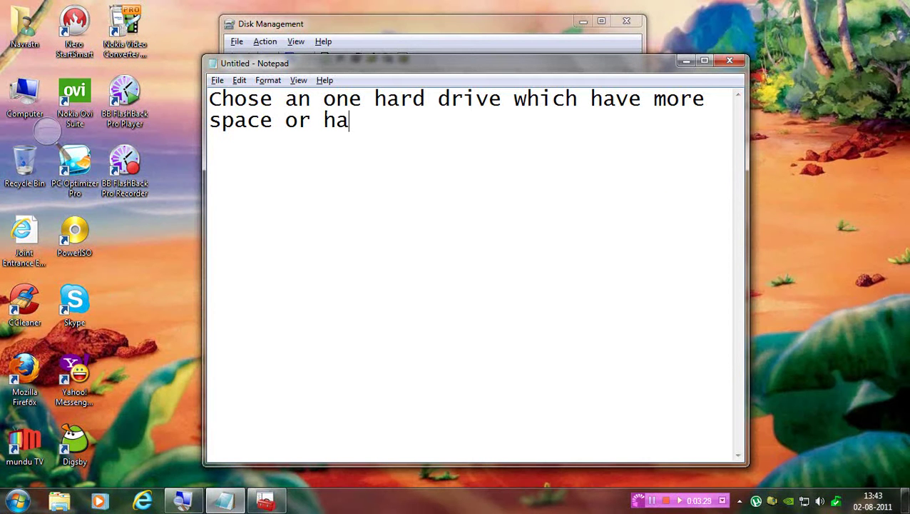
type("ve spa")
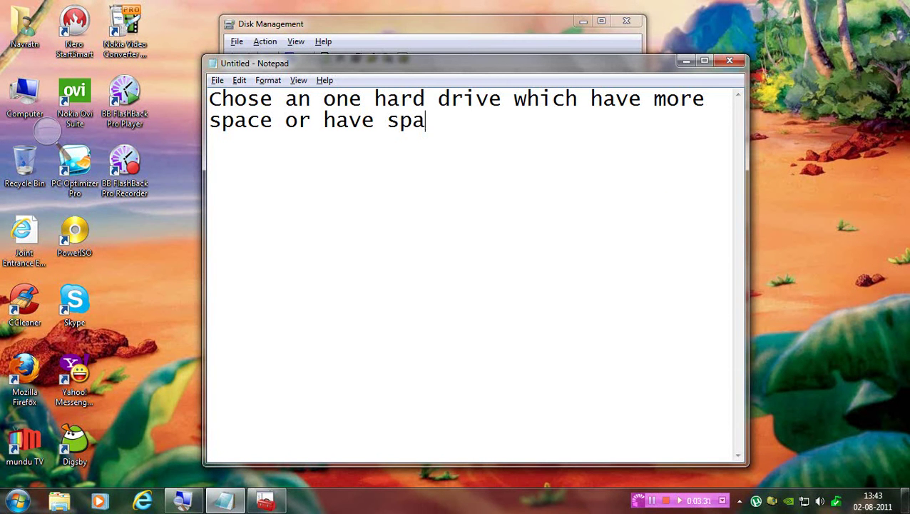
type("ce to ")
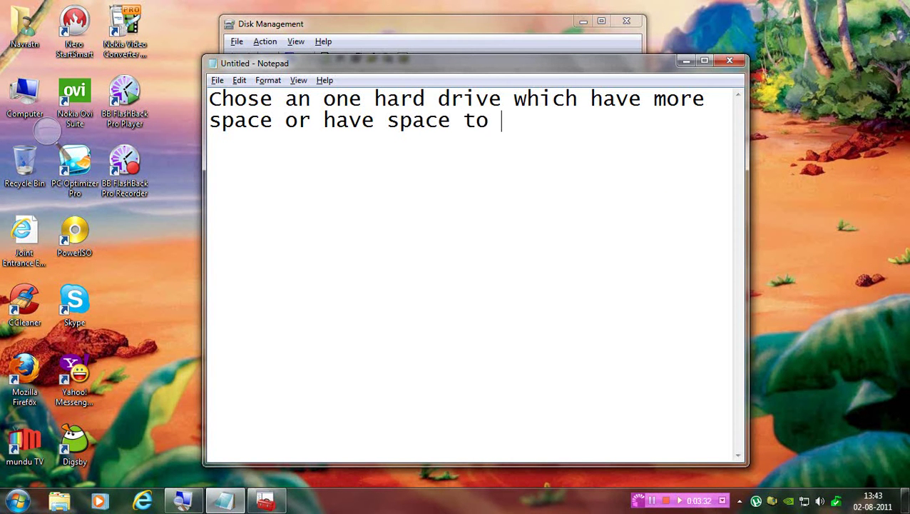
type("create ")
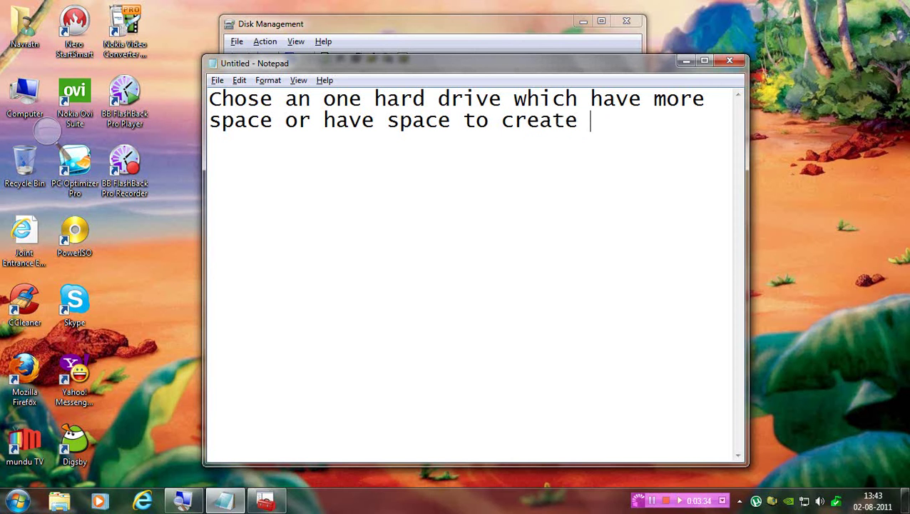
type("another ")
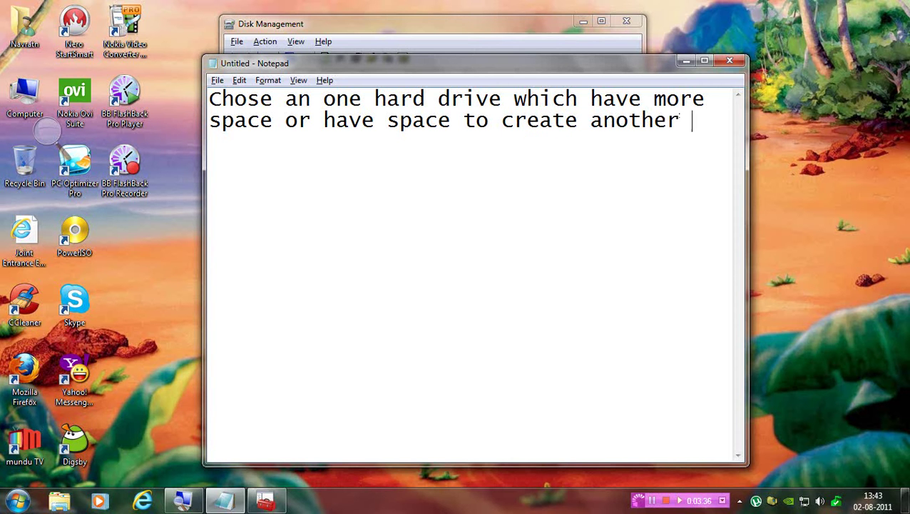
type("Drive")
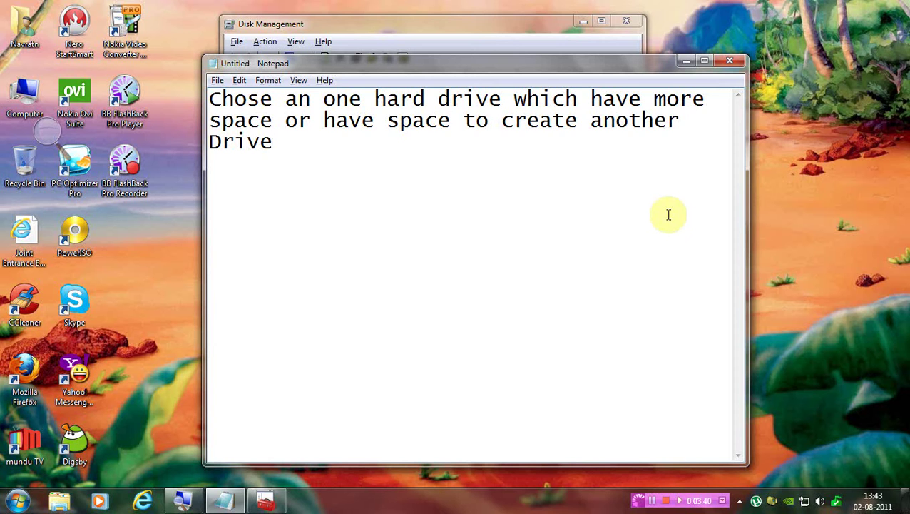
- Clear the hard drive selection instruction from the note and minimize Notepad to return to Disk Management
key("ctrl+a")
key("BackSpace")
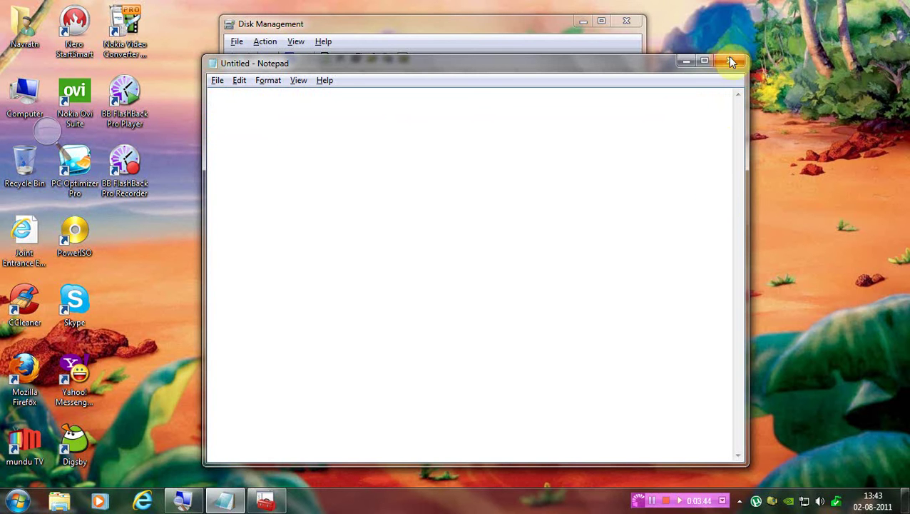
left_click(685, 62)
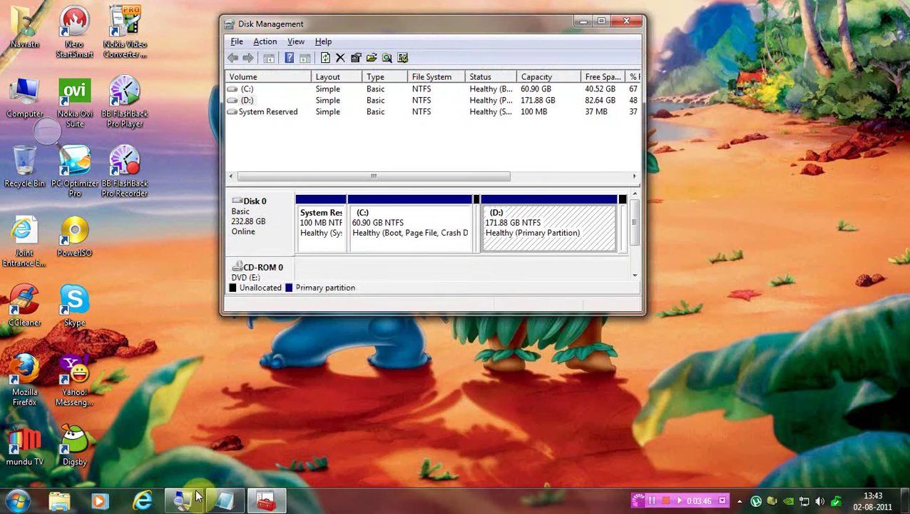
- Magnify the screen to 200% and open the Shrink Volume dialog for the C: partition of Disk 0
key("super+plus")
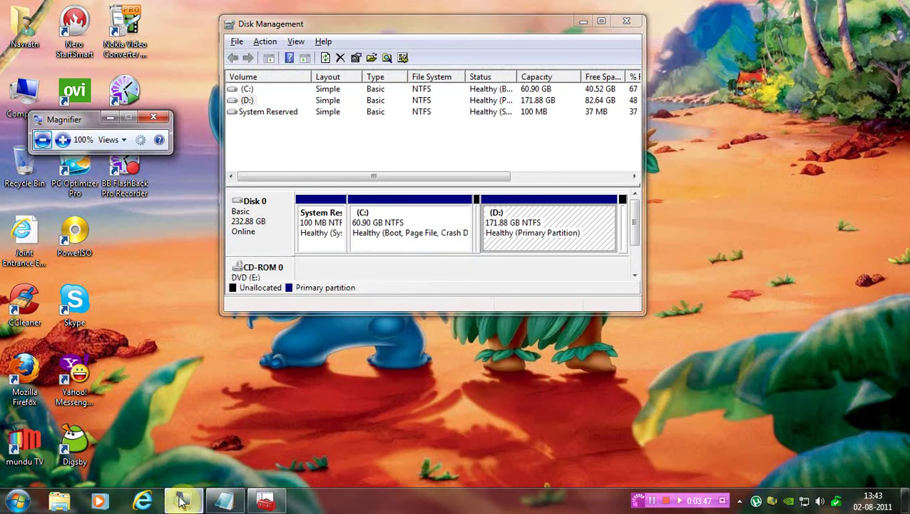
left_click(62, 140)
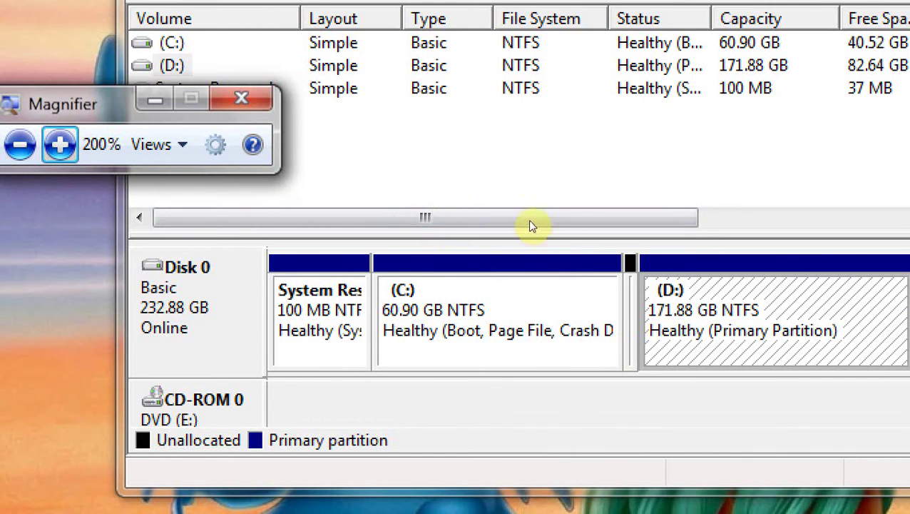
left_click(377, 230)
right_click(377, 230)
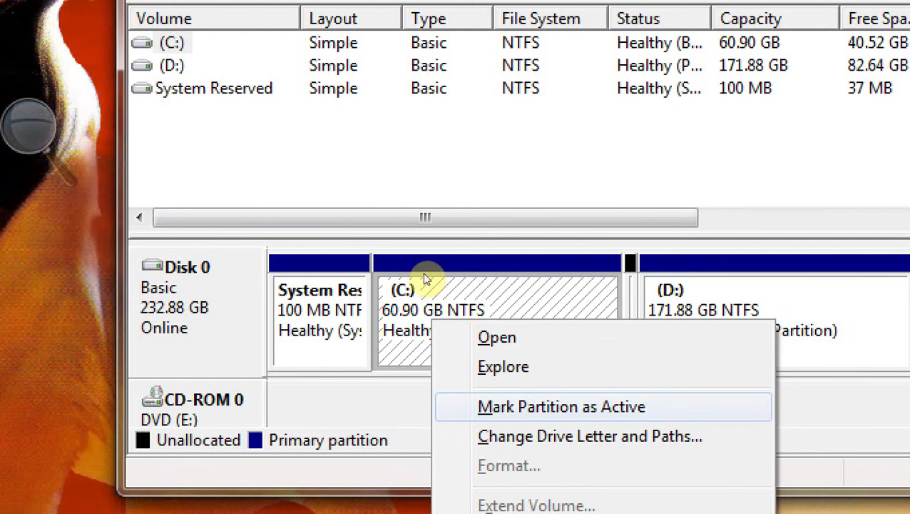
key("Down")
key("Down")
key("Down")
key("Down")
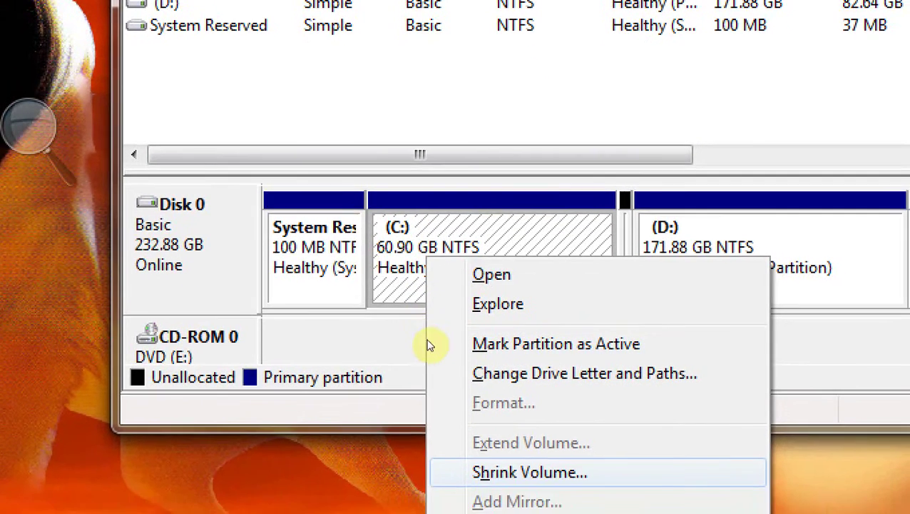
key("Down")
key("Up")
key("Up")
key("Up")
key("Up")
key("Down")
key("Return")
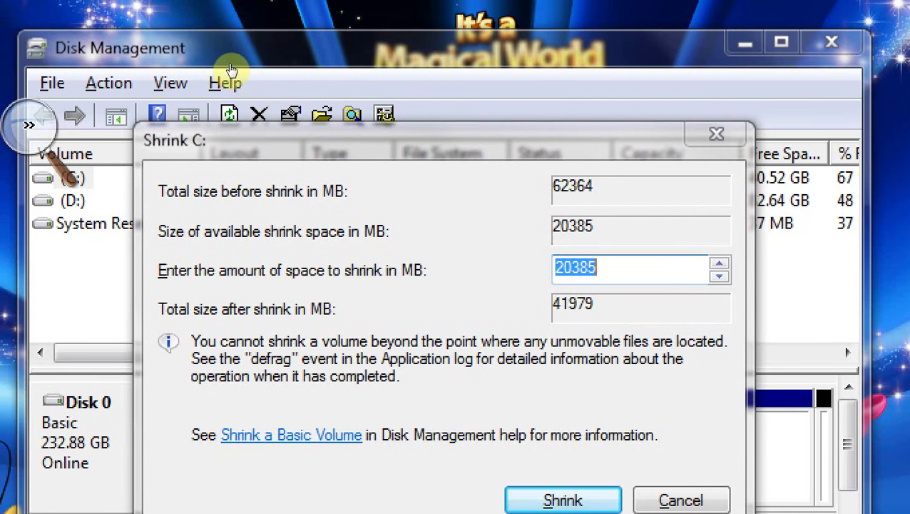
- Return to the empty Notepad note and begin a new instruction with the word "Put"
left_click(538, 132)
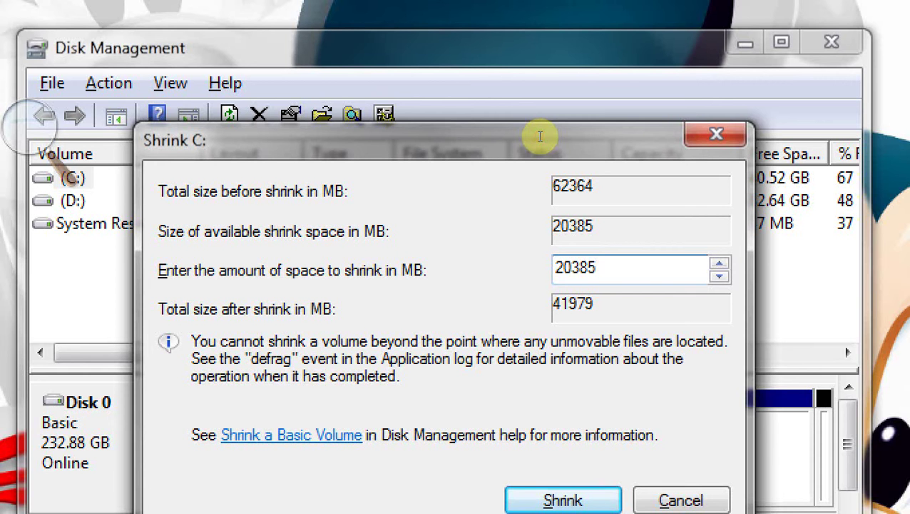
left_click(430, 133)
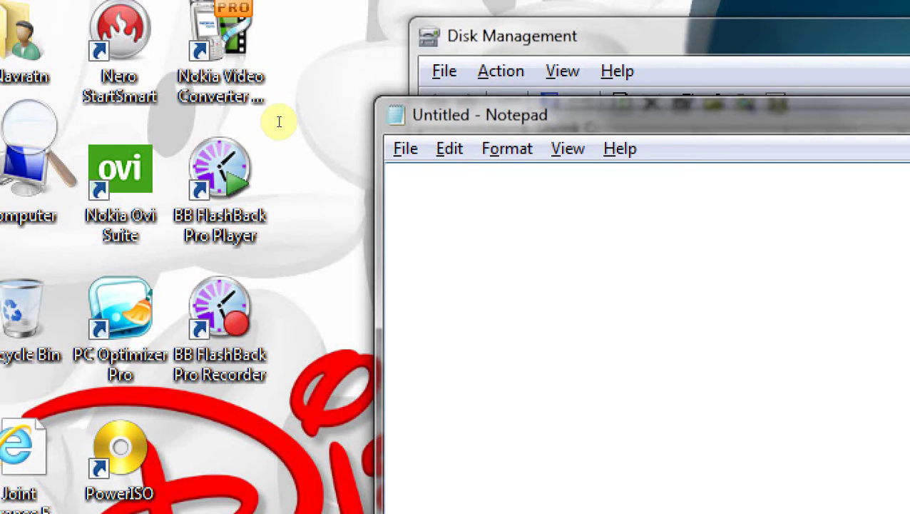
type("wright")
key("BackSpace")
key("BackSpace")
key("BackSpace")
key("BackSpace")
key("BackSpace")
key("BackSpace")
type("Put")
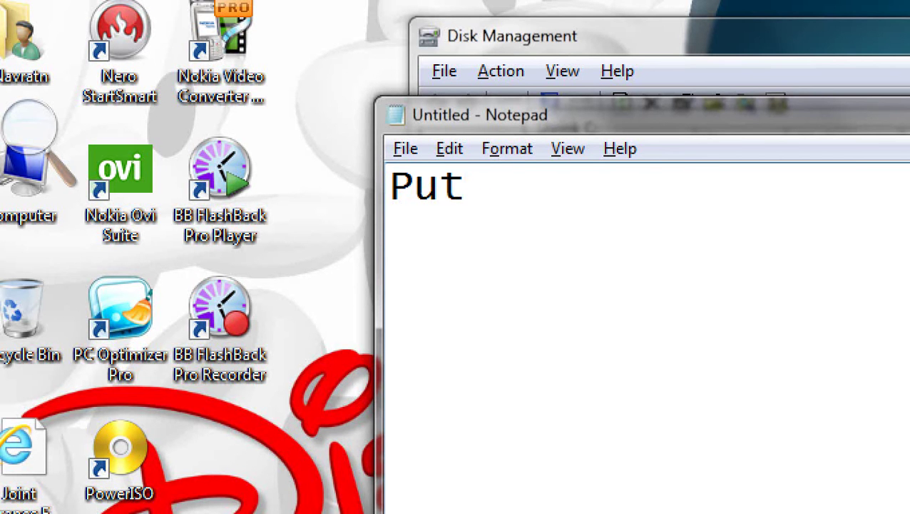
- Continue the instruction in the note with "your new hard drive size in mb"
type(" your h")
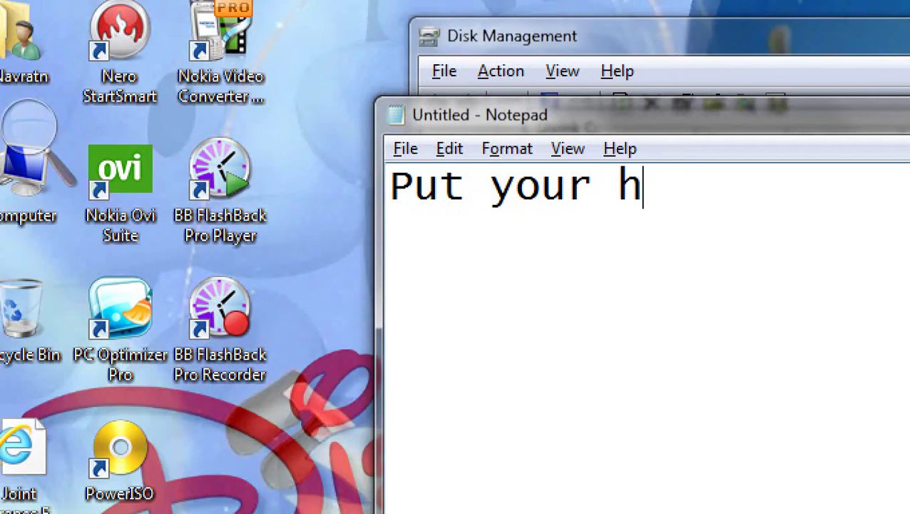
type("ar")
key("BackSpace")
key("BackSpace")
key("BackSpace")
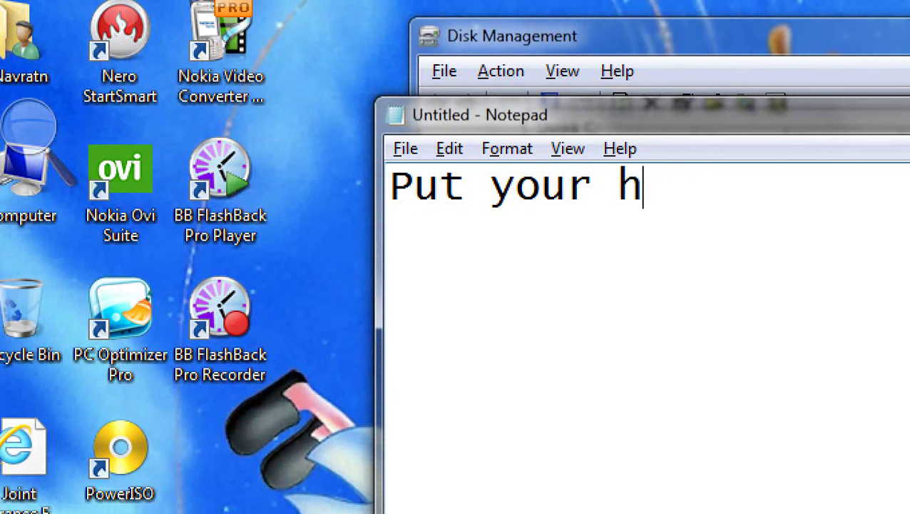
type("new")
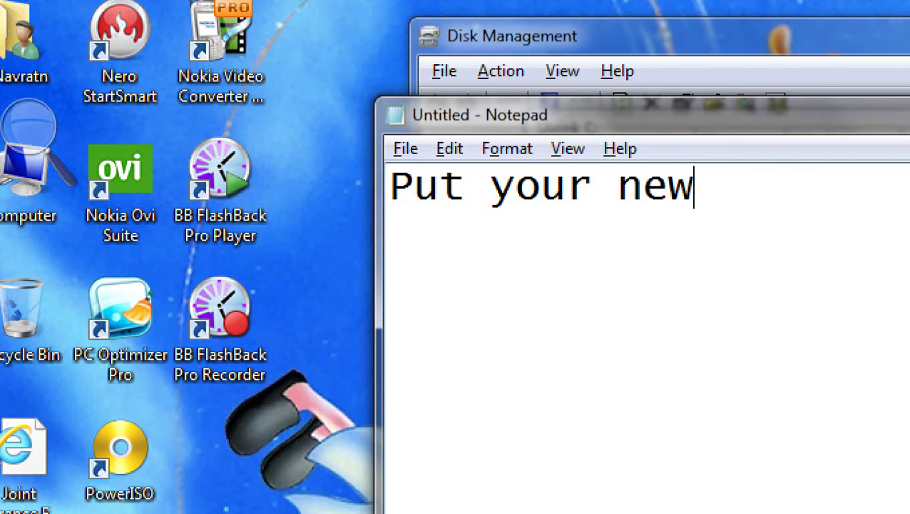
type(" hard dri")
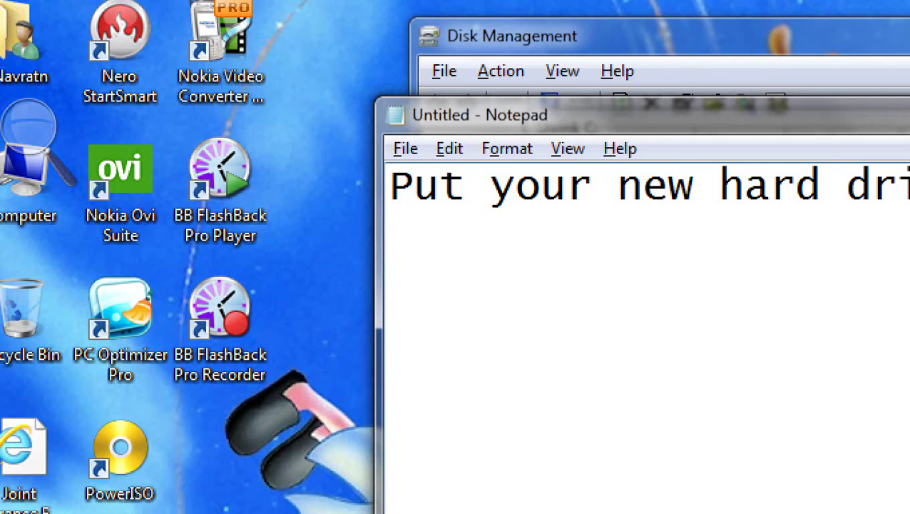
type("ve size ")
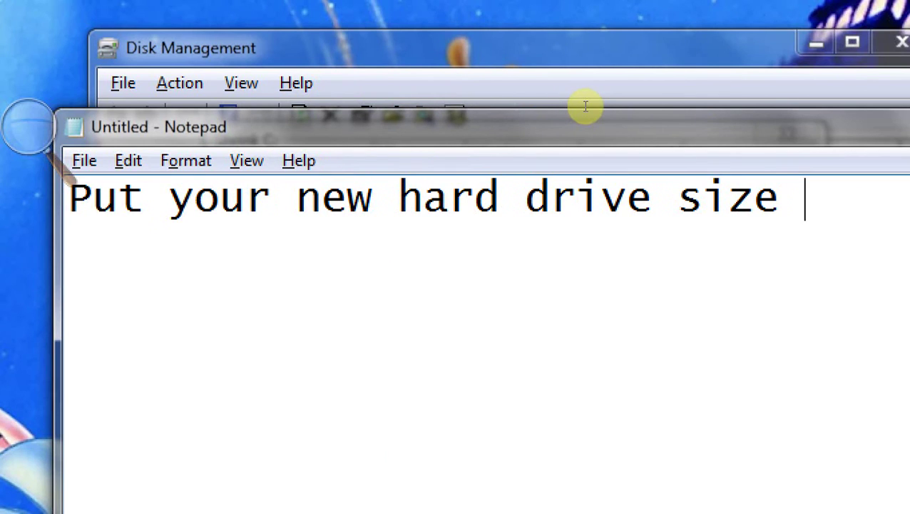
type("in m")
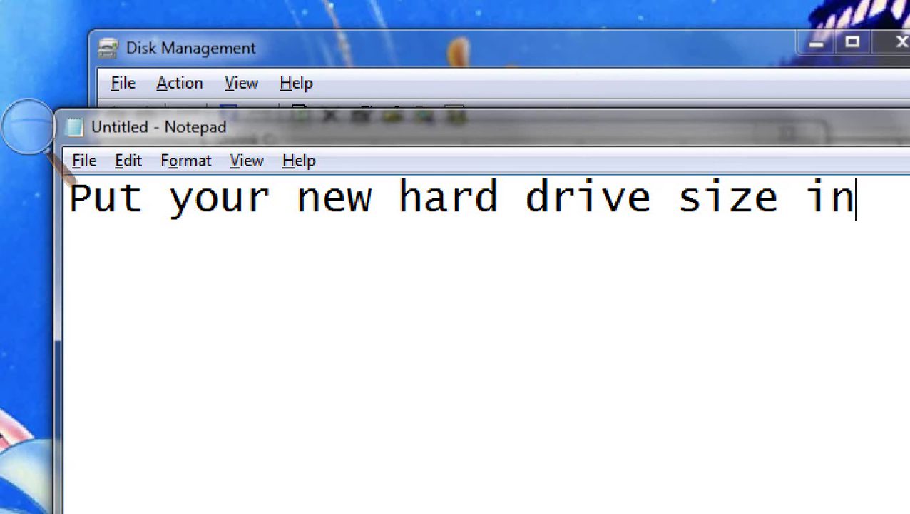
type("b")
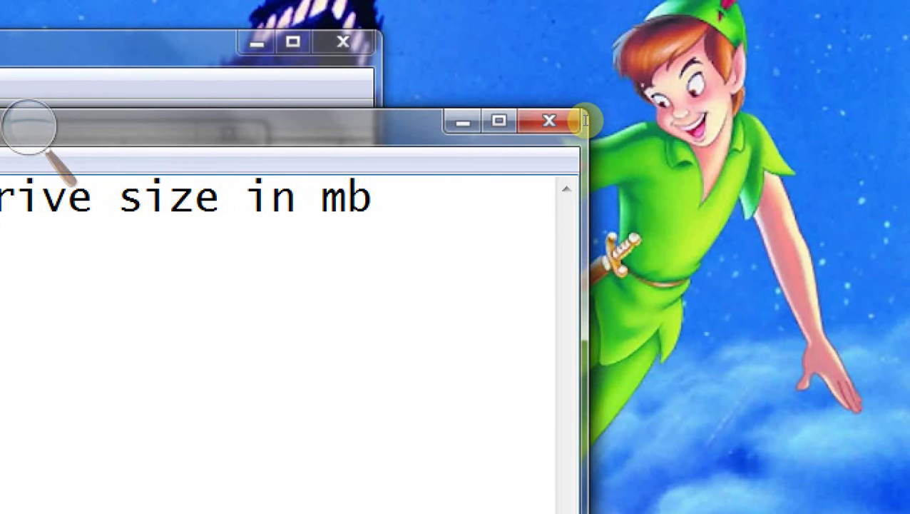
- Replace the size instruction in the note with "I crate 20 gb of hard drive"
key("ctrl+a")
key("BackSpace")
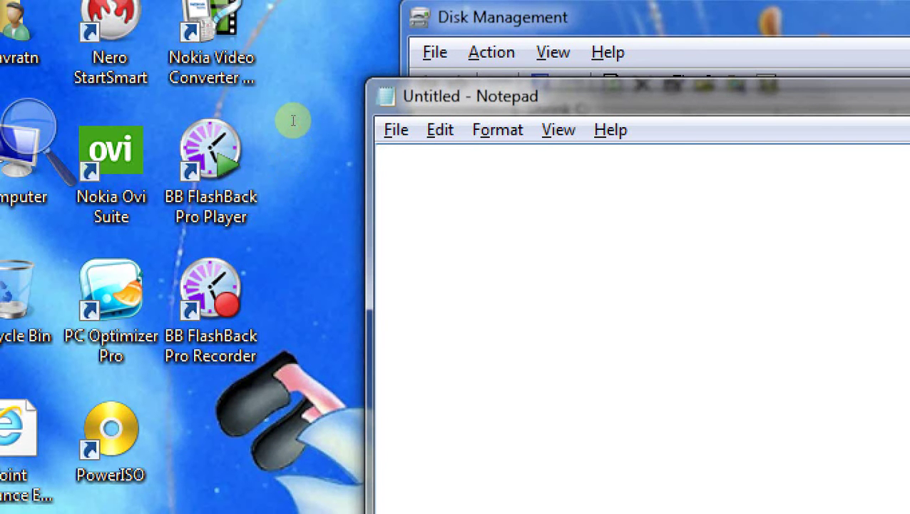
type("I ")
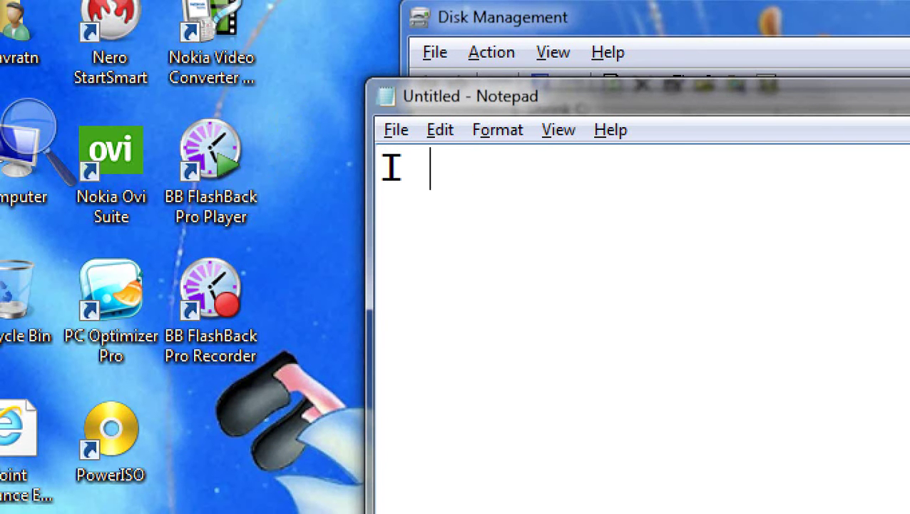
type("Crat")
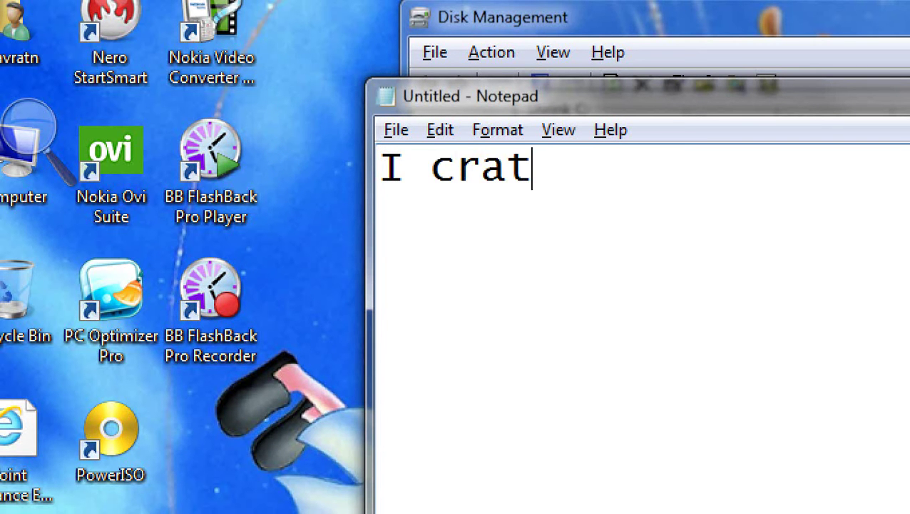
type("e 20 ")
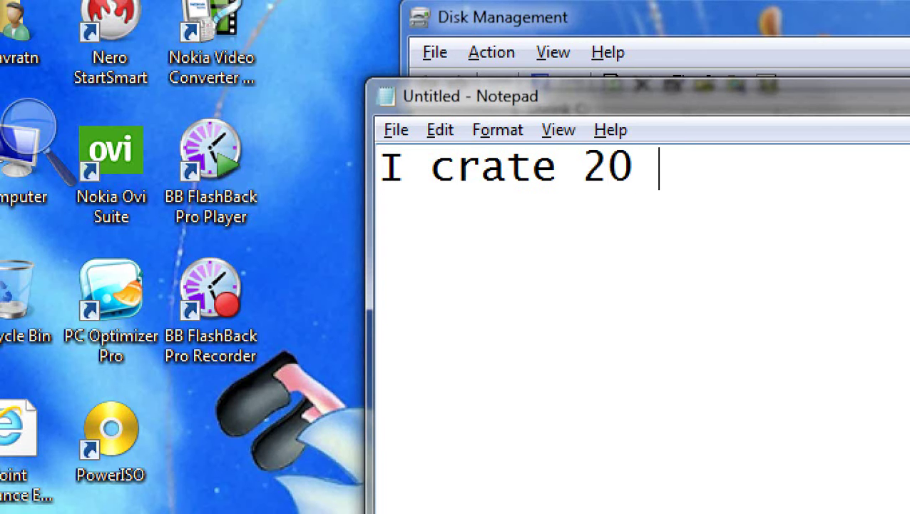
type("gb o")
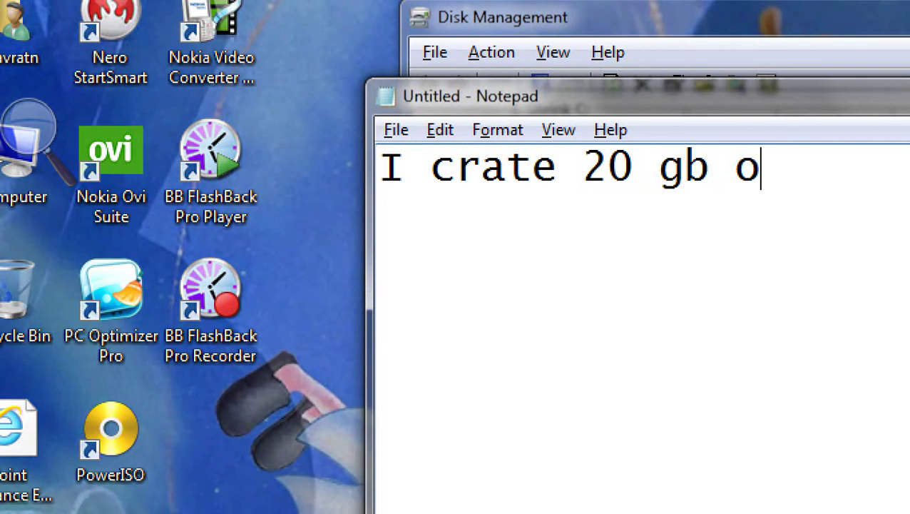
type("f hard")
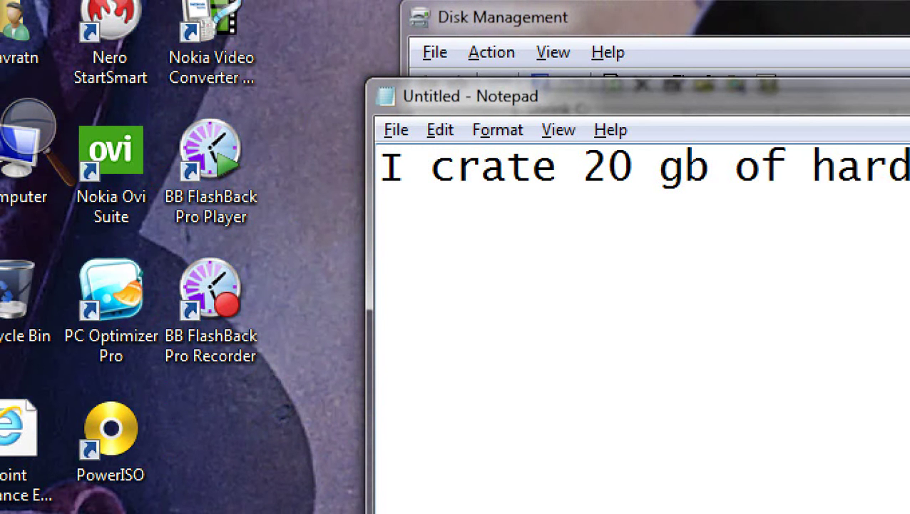
type(" drive")
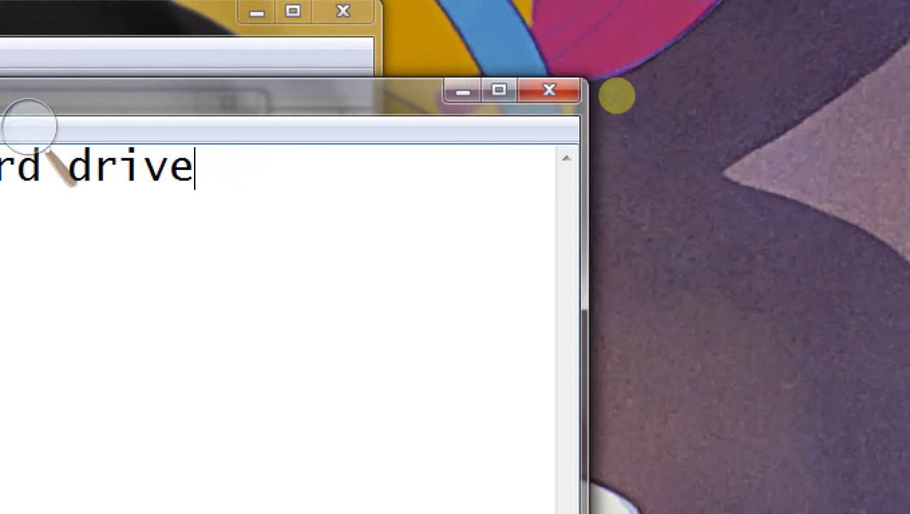
- Clear and close the note, and shrink the C: volume by 20385 MB
key("ctrl+a")
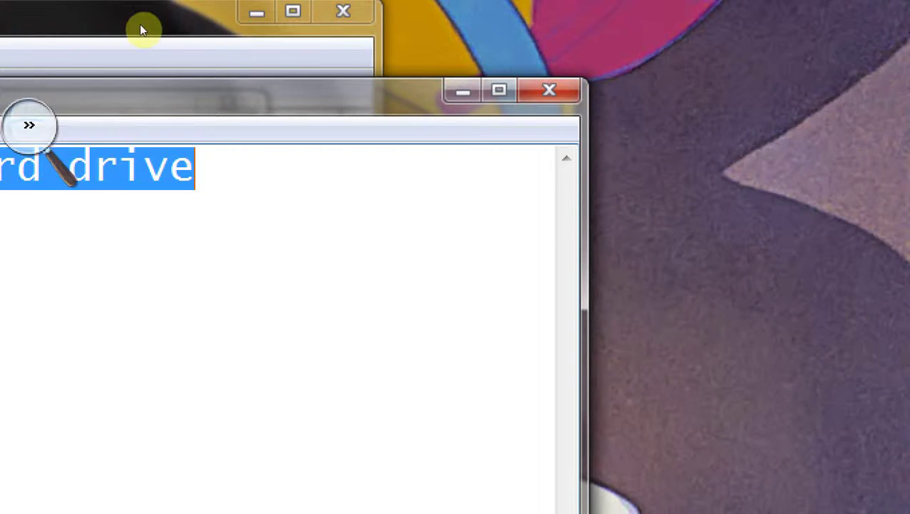
key("BackSpace")
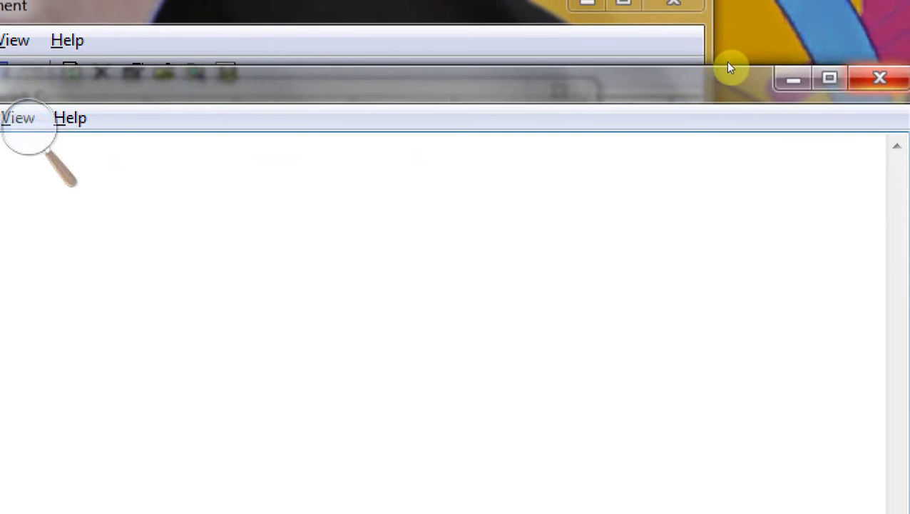
left_click(880, 77)
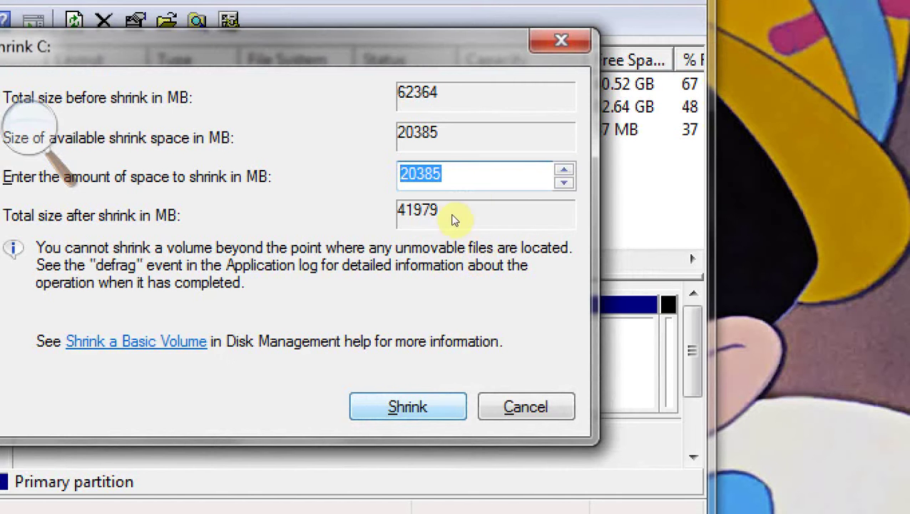
key("Return")
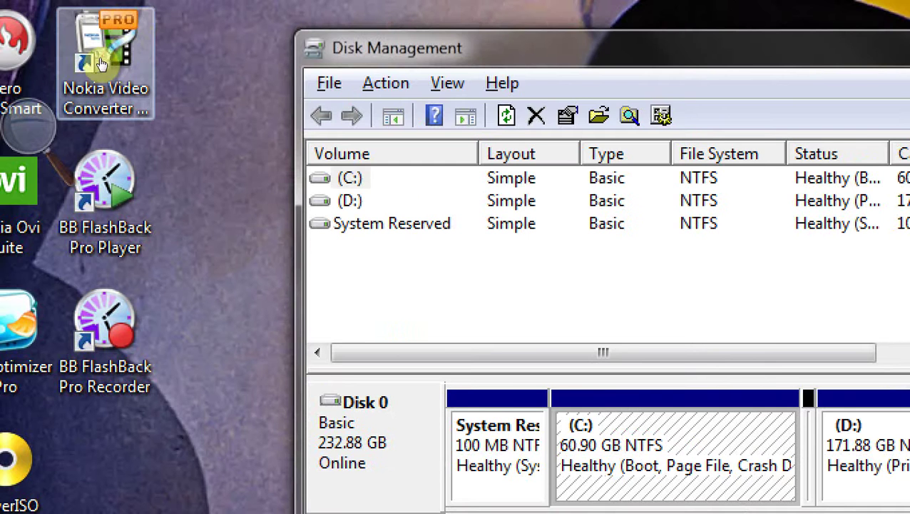
- Return the screen magnification to 100% and select the unallocated space between C: and D: on Disk 0
left_click(28, 127)
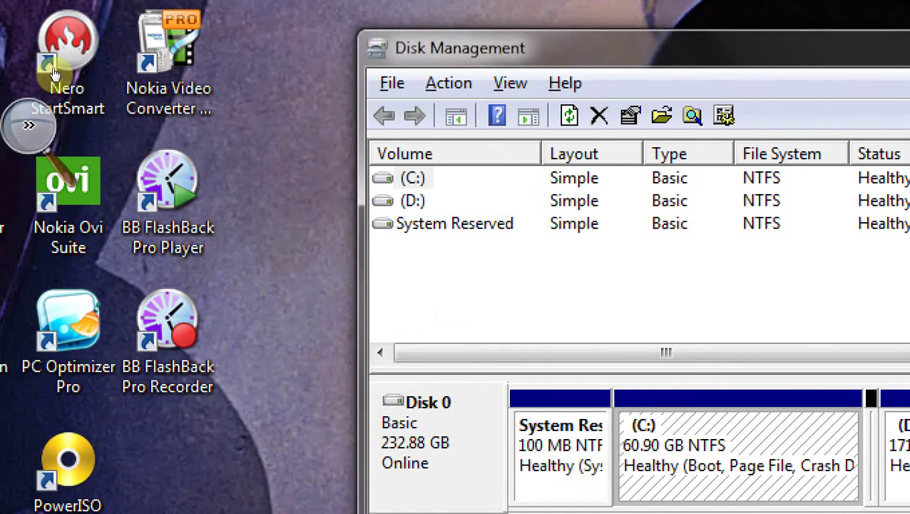
left_click(29, 127)
left_click(16, 144)
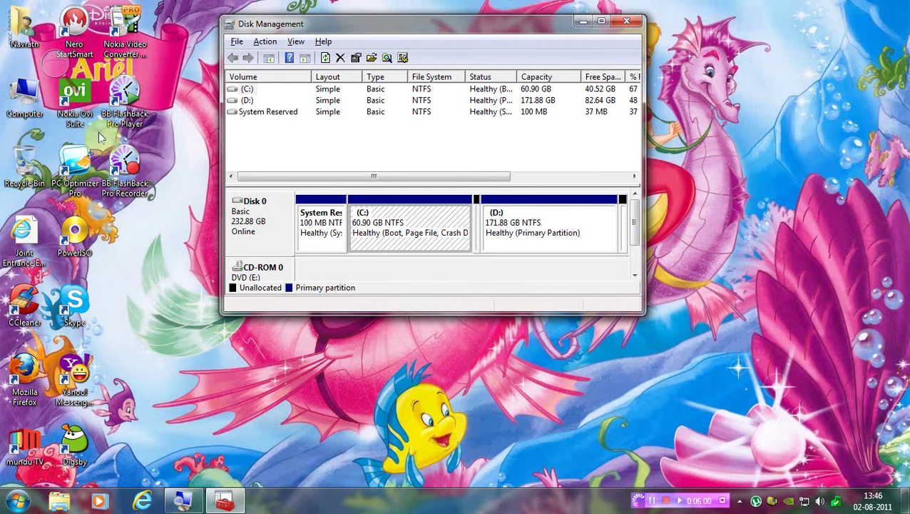
left_click(58, 68)
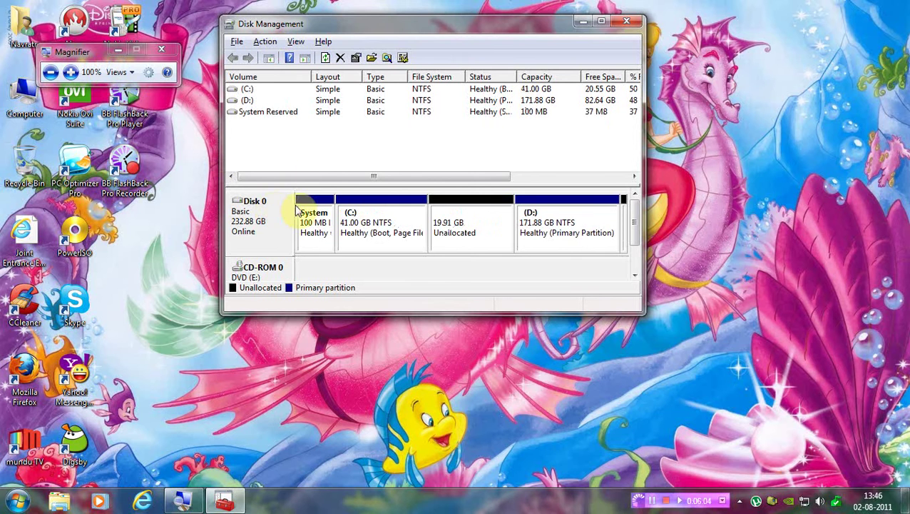
left_click(447, 238)
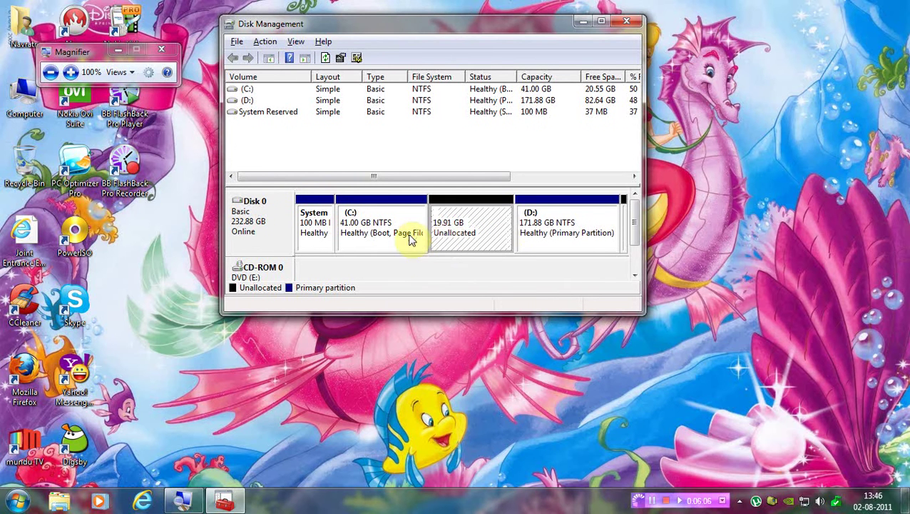
- Open a new Notepad note and write "now you can see unallocated partition in disk management"
key("super")
left_click(55, 213)
type("now you can see")
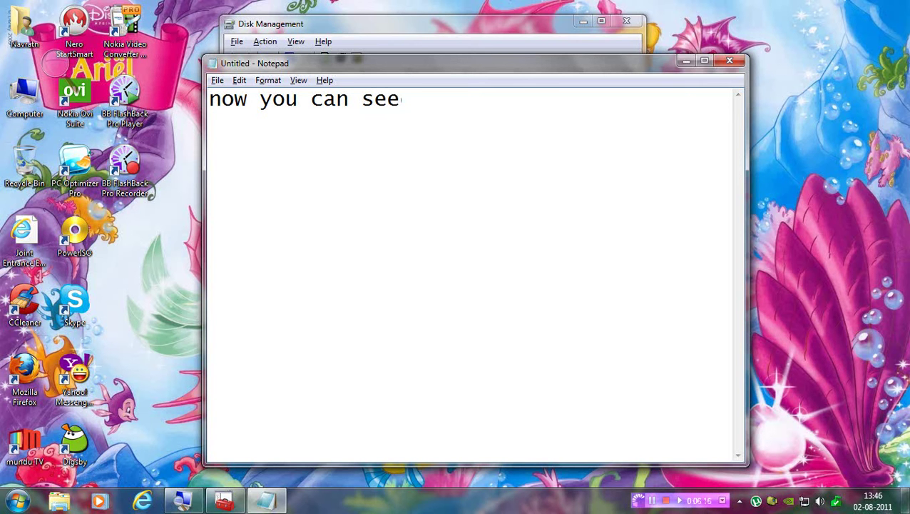
type(" unallocate")
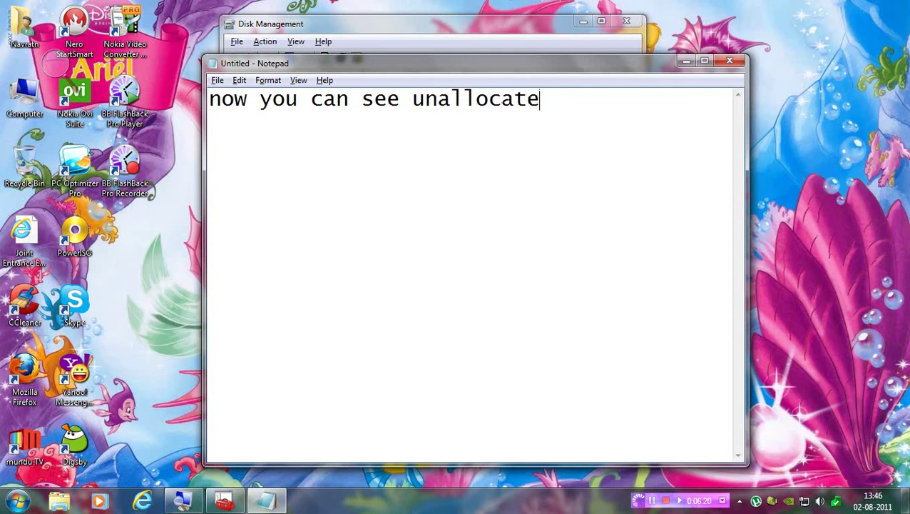
type("d part")
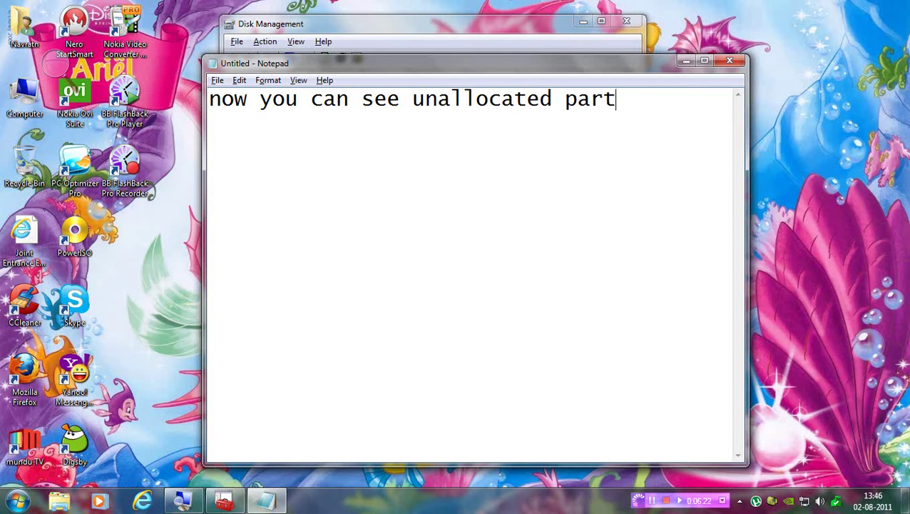
type("ition in ")
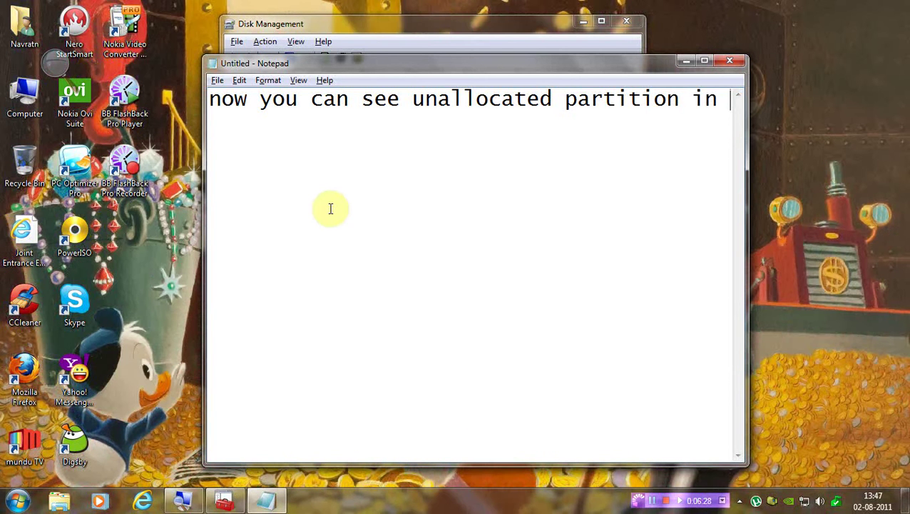
type("disl")
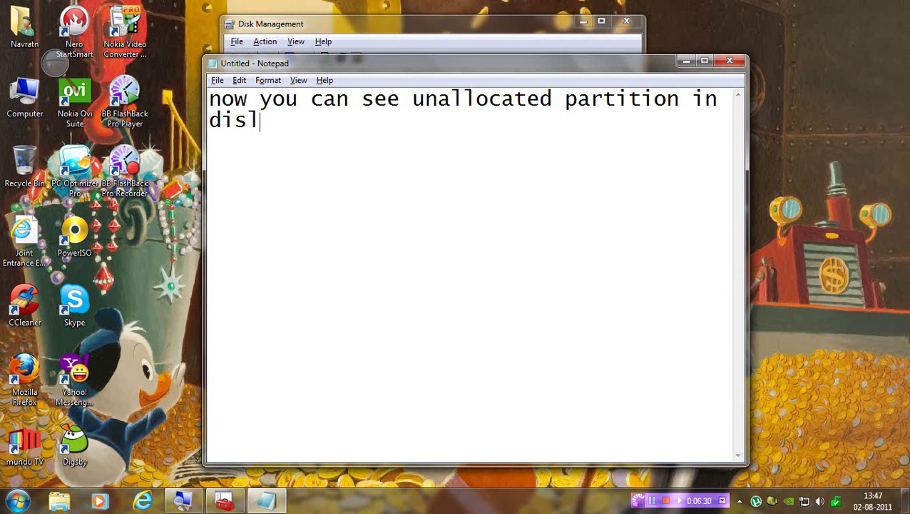
key("BackSpace")
type("k man")
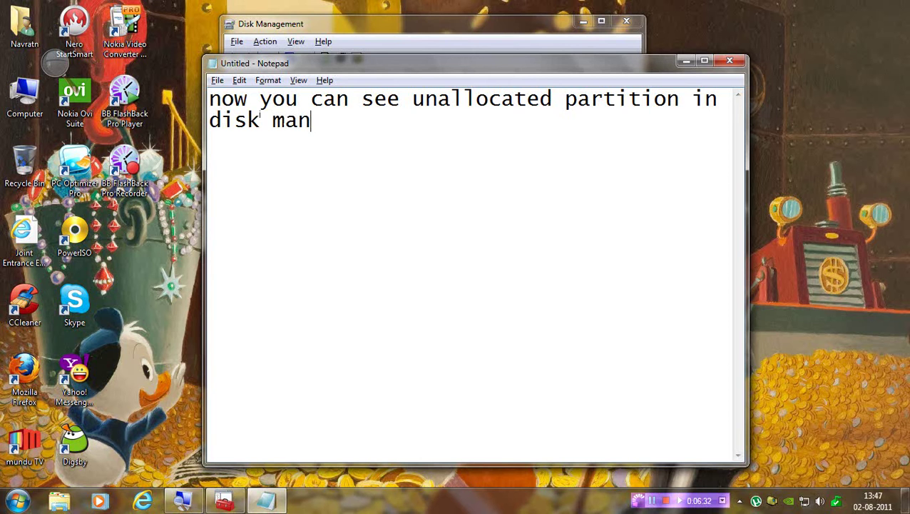
type("ageme")
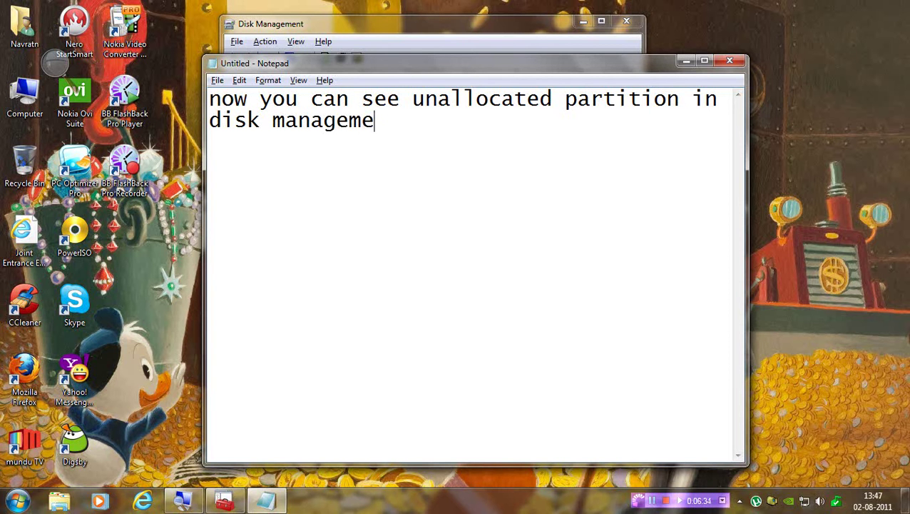
type("nt")
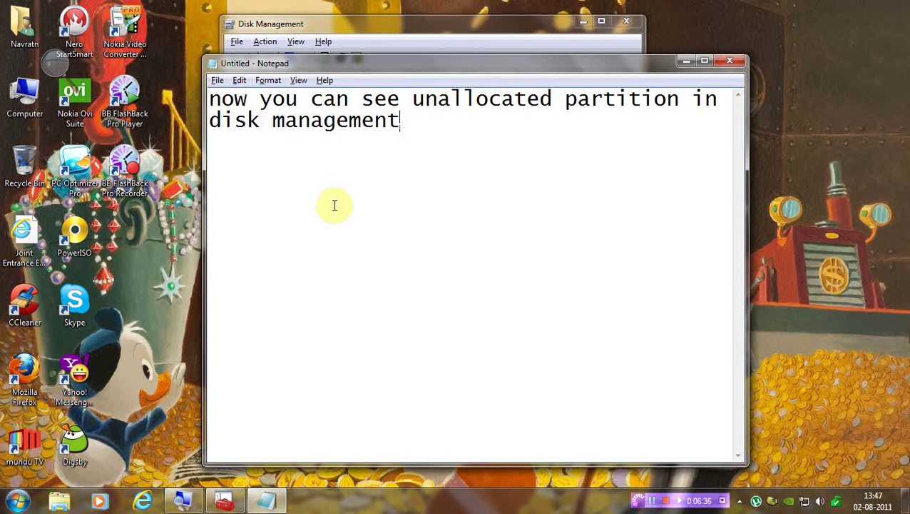
- Clear the note and switch back to Disk Management with the screen magnified to 200%
key("ctrl+a")
key("BackSpace")
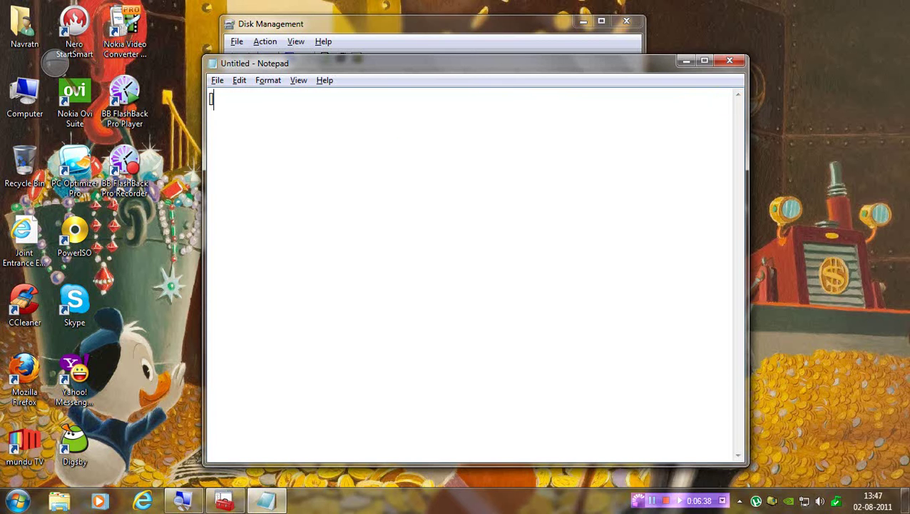
left_click(476, 31)
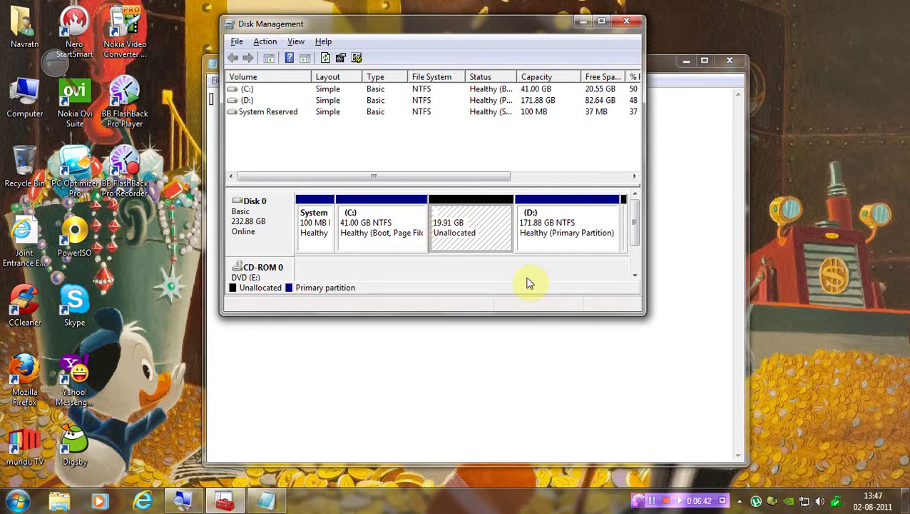
key("super+plus")
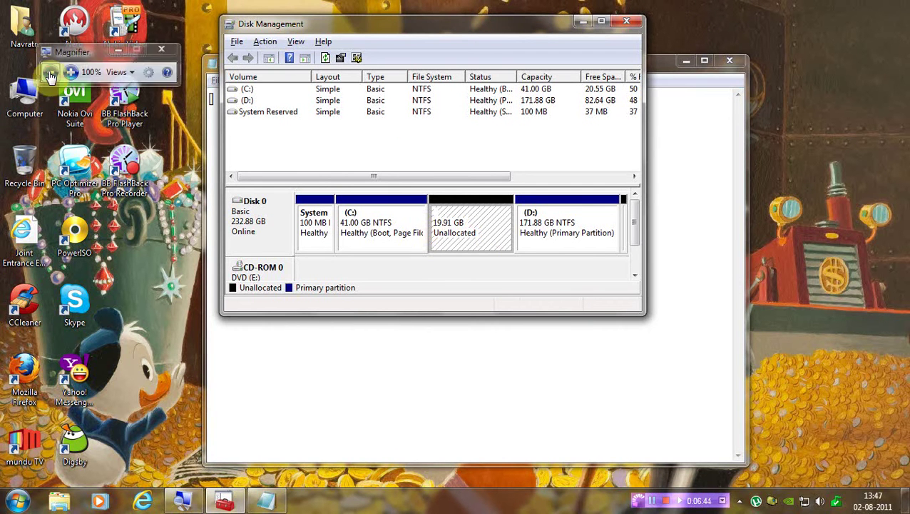
left_click(71, 72)
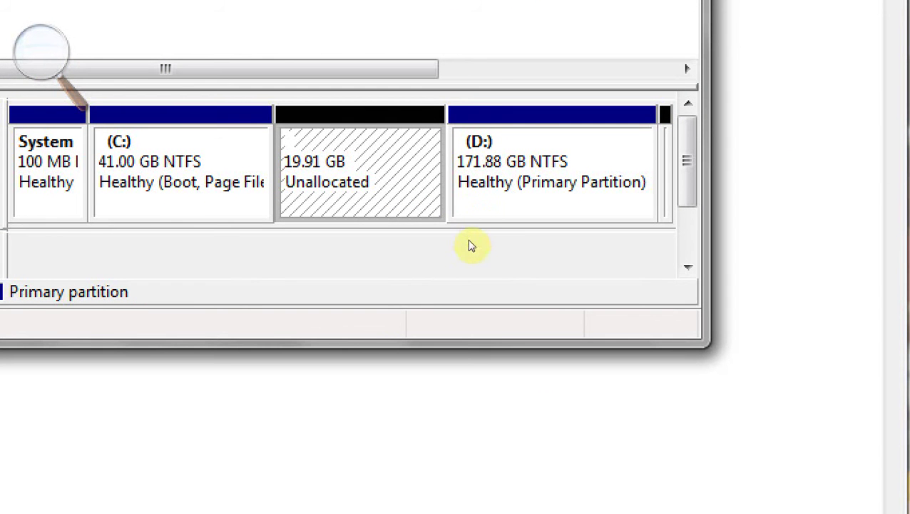
- Start a new simple volume on the unallocated space between C: and D:, with a size of 20385 MB
right_click(444, 220)
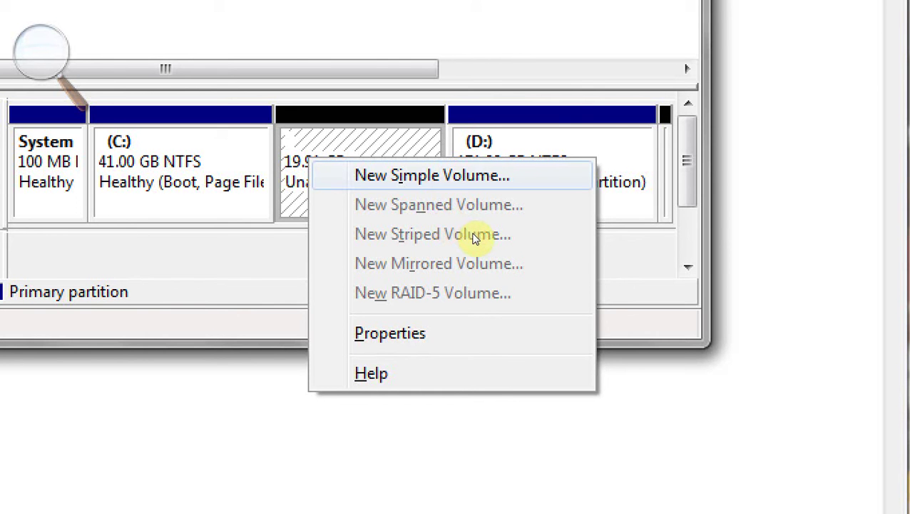
key("Return")
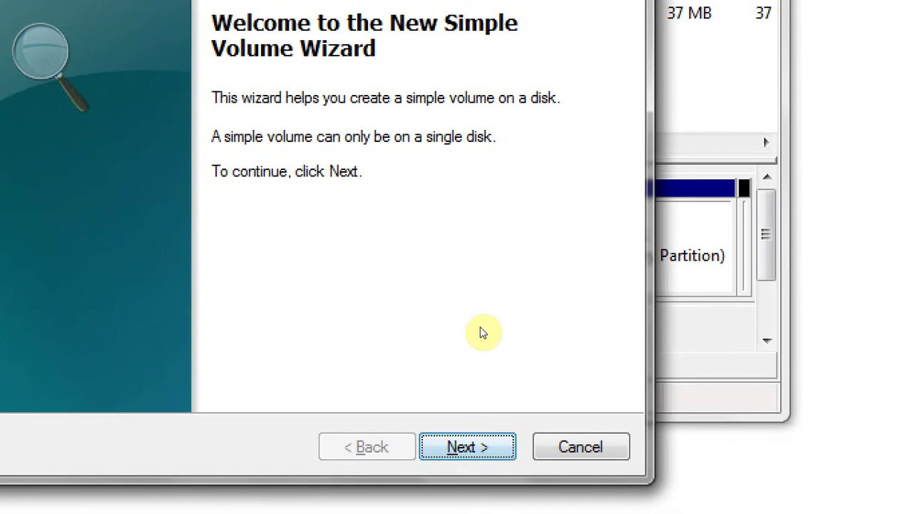
key("Return")
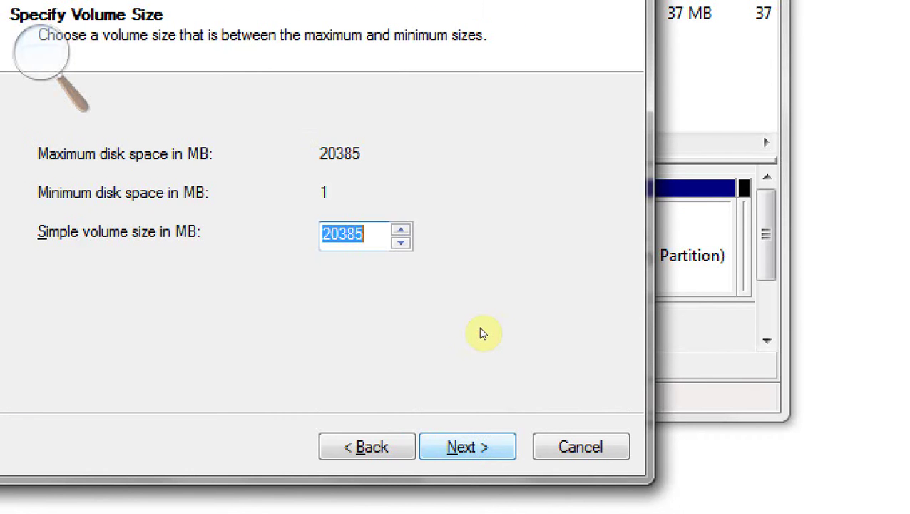
key("Return")
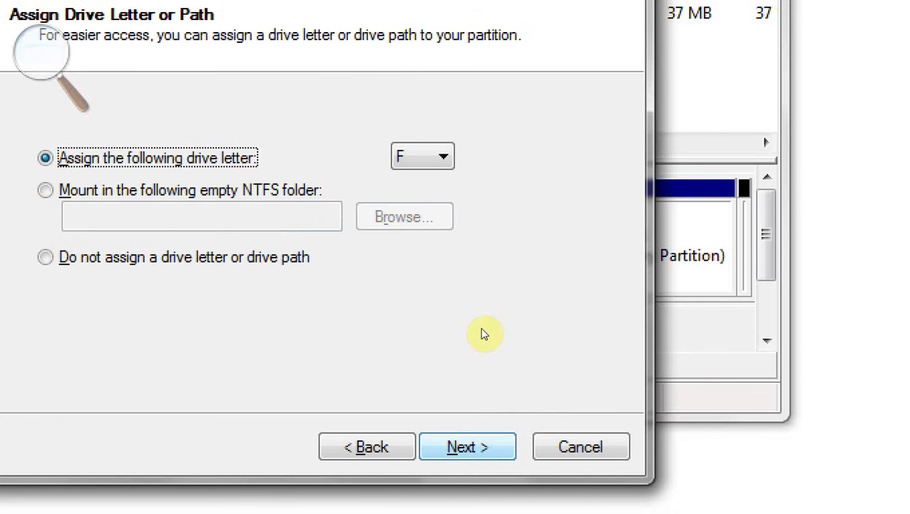
- Assign drive letter F and format the volume as NTFS with default allocation size, label "New Volume" and quick format
key("Tab")
key("alt+Down")
key("Return")
key("Return")
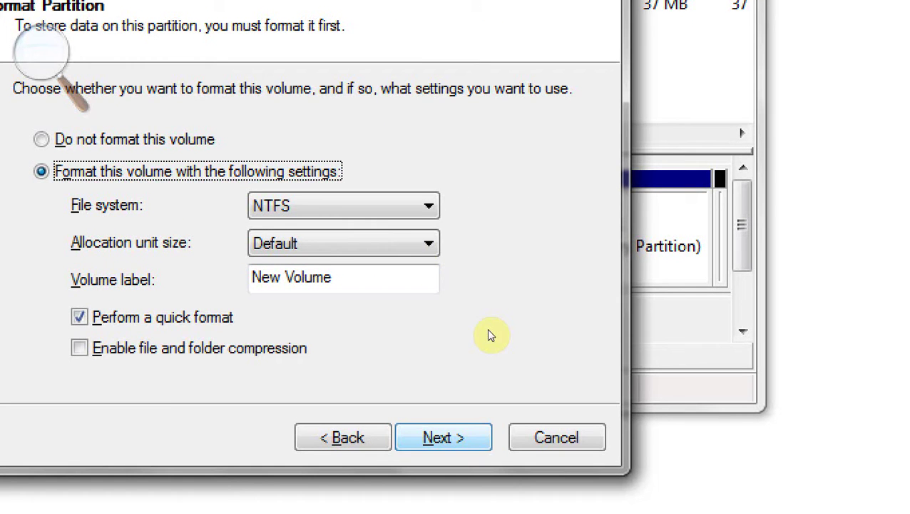
key("Return")
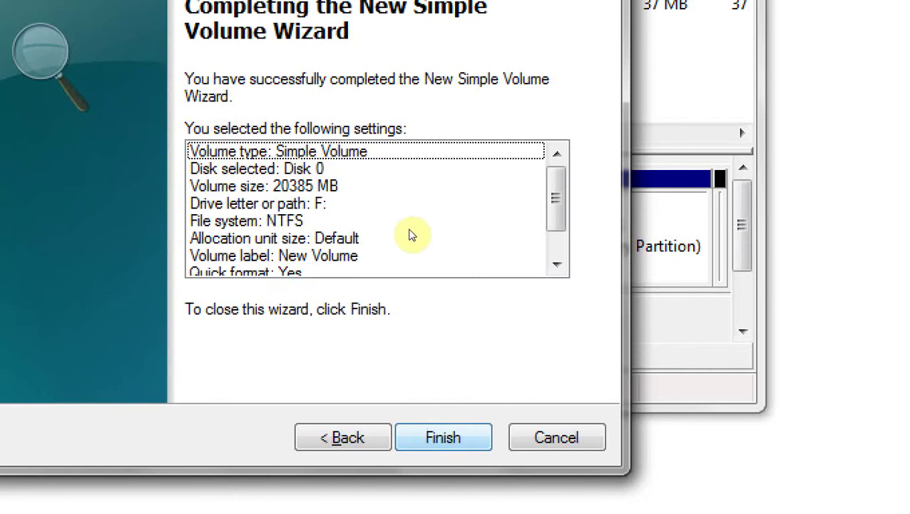
- Review the selected volume settings and finish the New Simple Volume Wizard
left_click_drag(544, 213, 534, 193)
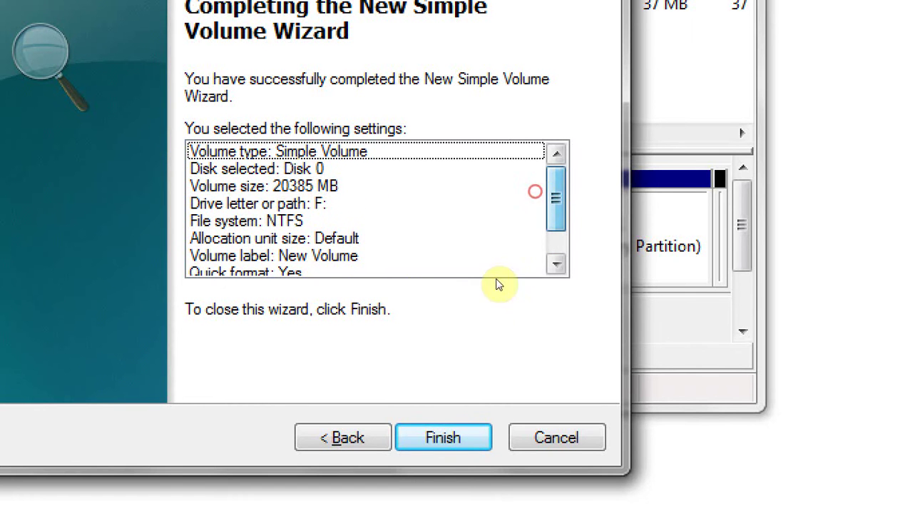
left_click(490, 332)
key("Return")
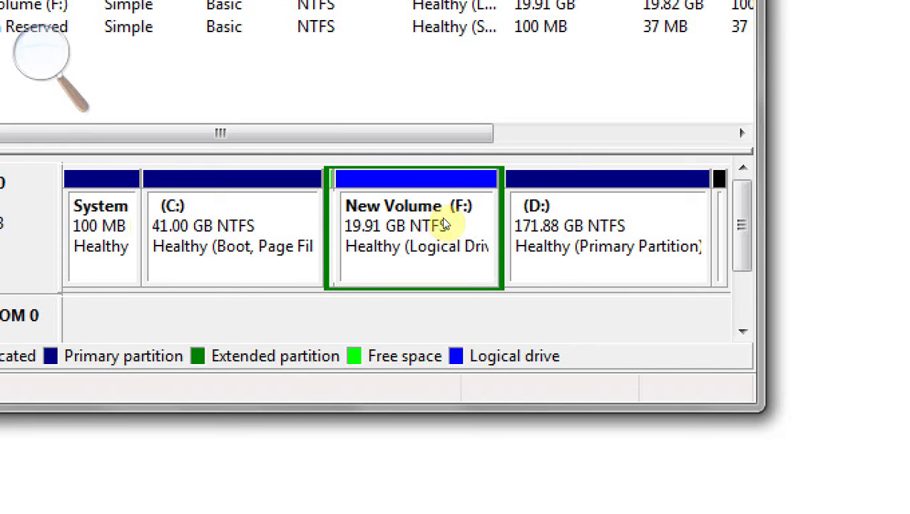
- Return the magnification to 100% and write "Now your drive is ready to use" in the empty note
left_click(283, 138)
key("super+minus")
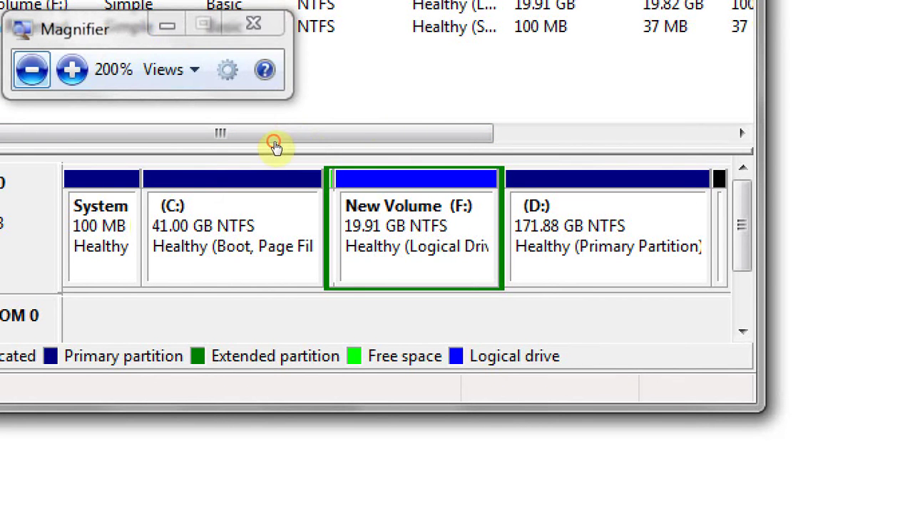
left_click(669, 205)
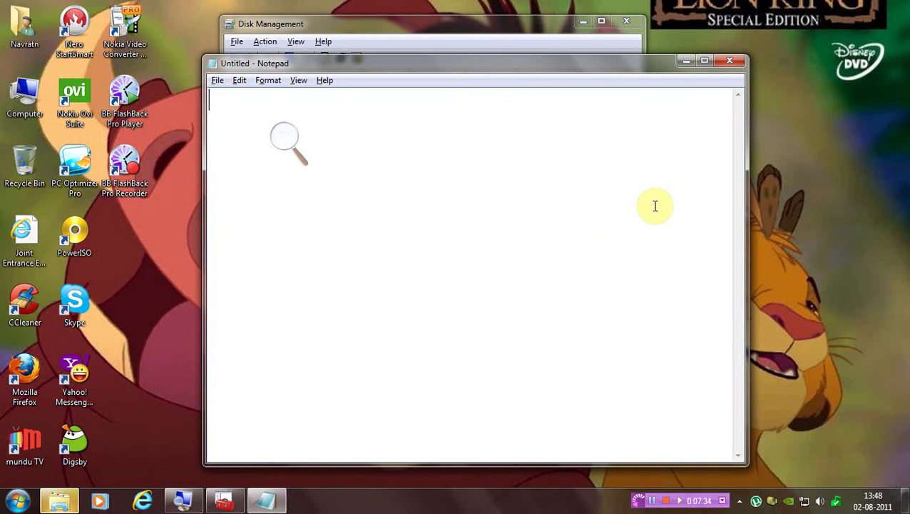
type("Now your drive is ready to use")
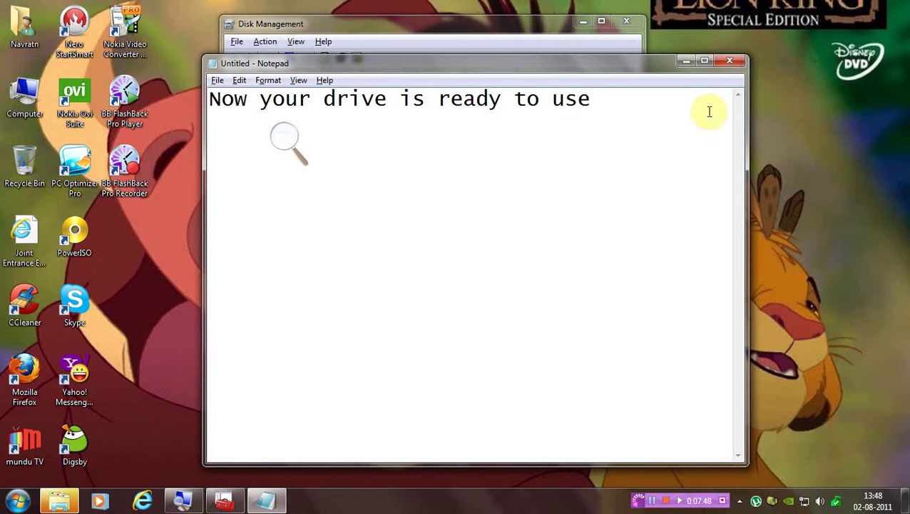
- Clear the note and magnify the screen to 200%
key("ctrl+a")
key("Delete")
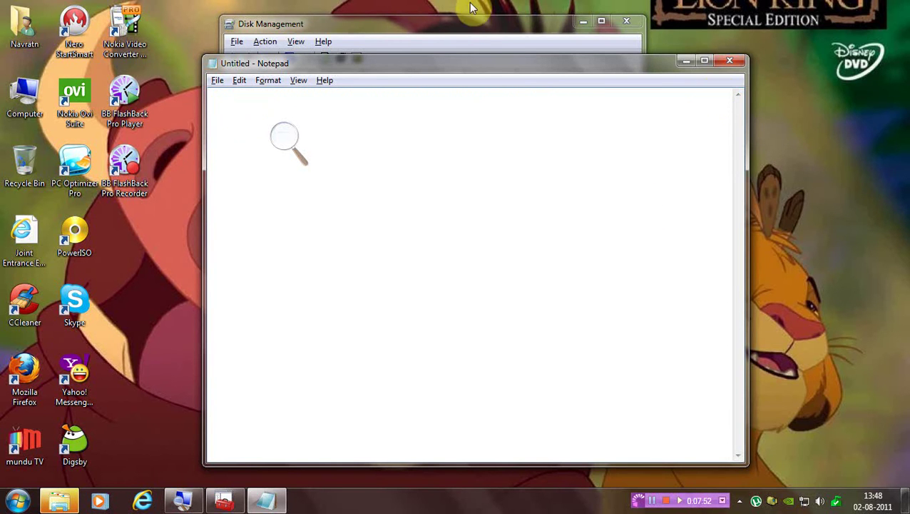
left_click(289, 141)
left_click(300, 145)
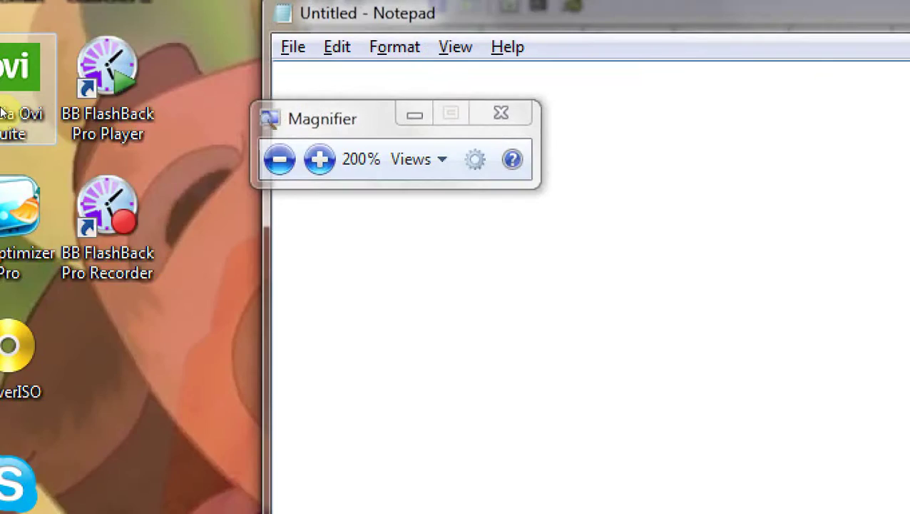
- Open the New Volume (F:) drive from the Computer window
double_click(27, 90)
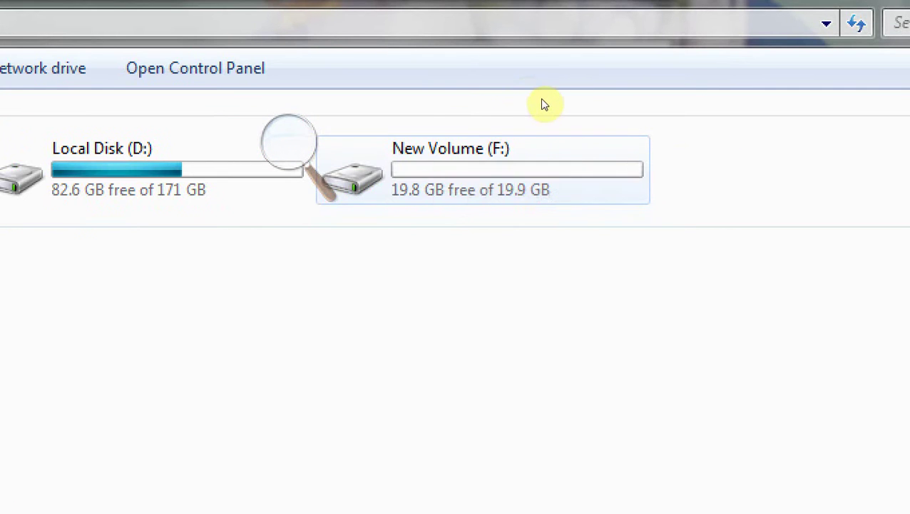
right_click(577, 149)
left_click(510, 155)
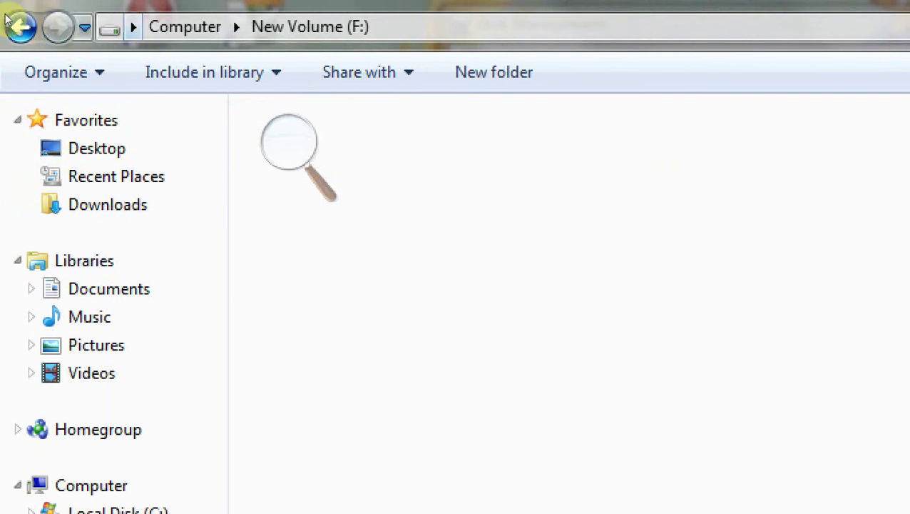
- Return to the Computer window and open the properties of the New Volume (F:) drive
left_click(21, 22)
key("shift+F10")
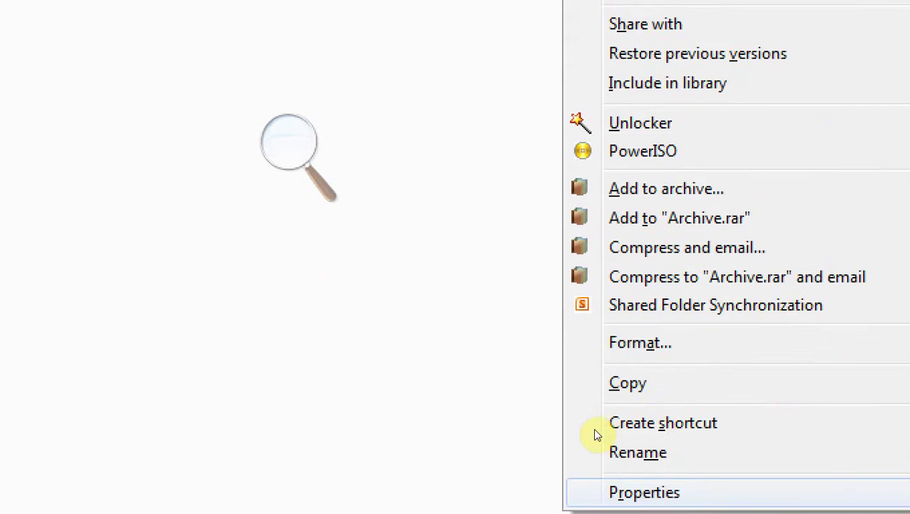
key("Up")
key("Return")
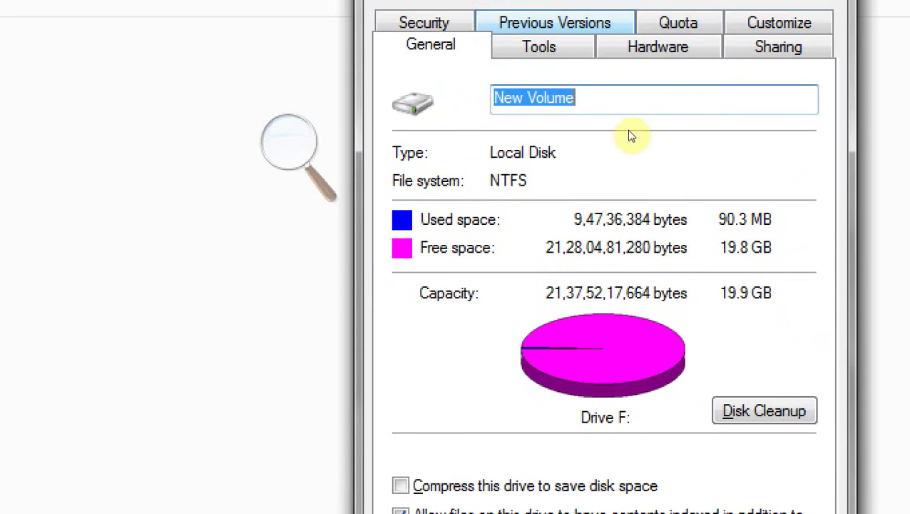
- Look through the Hardware, Customize, Quota, Previous Versions and General properties of drive F:, and close the properties
left_click(640, 56)
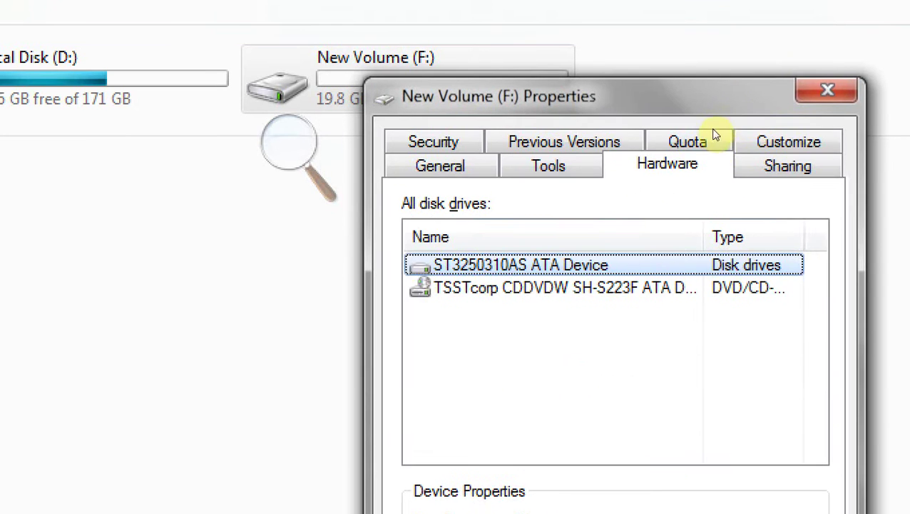
left_click(749, 138)
left_click(660, 138)
left_click(603, 136)
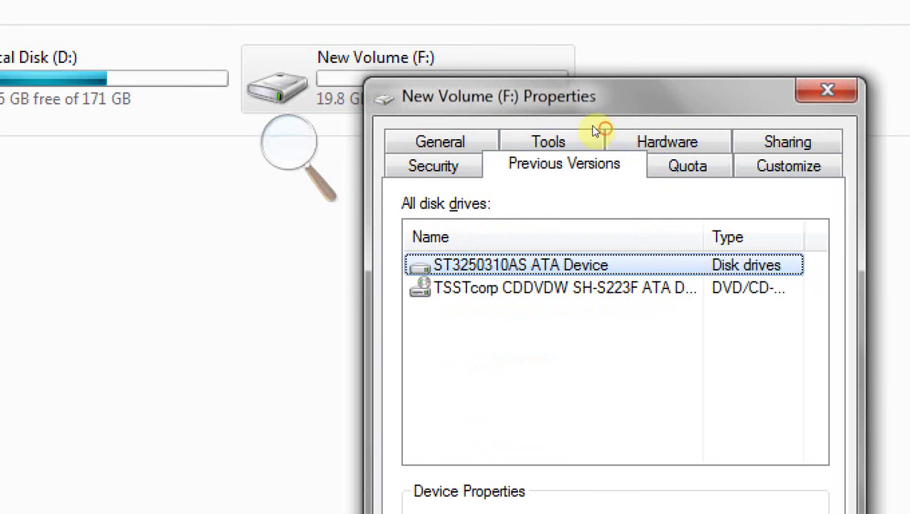
left_click(440, 142)
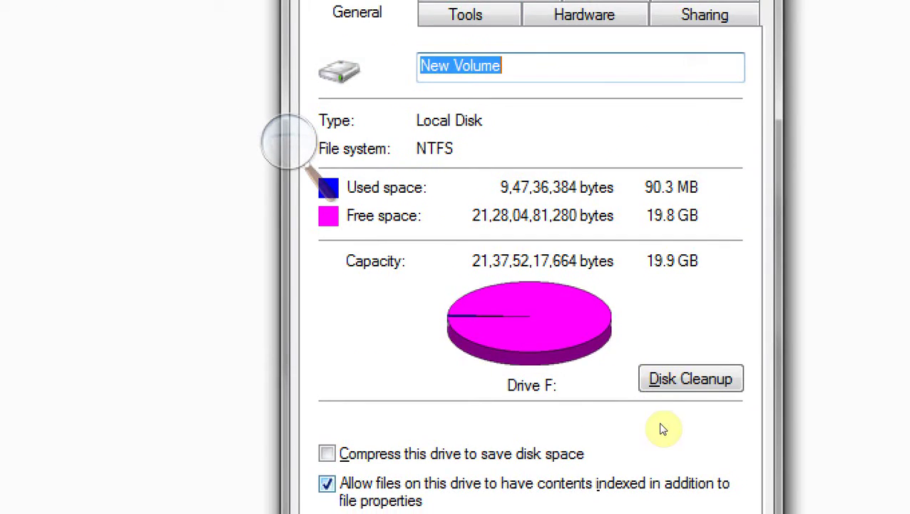
key("Return")
- Return the magnification to 100% and close the Computer window
key("super+minus")
left_click(528, 247)
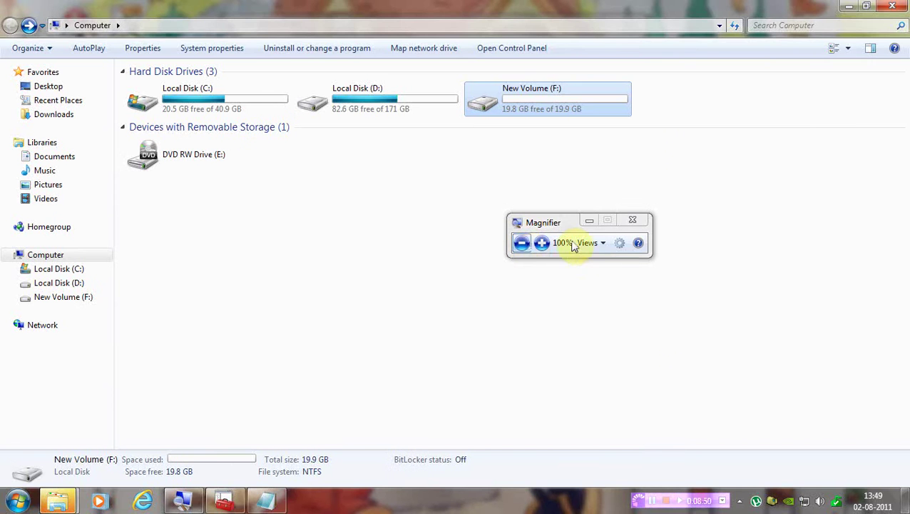
left_click(903, 6)
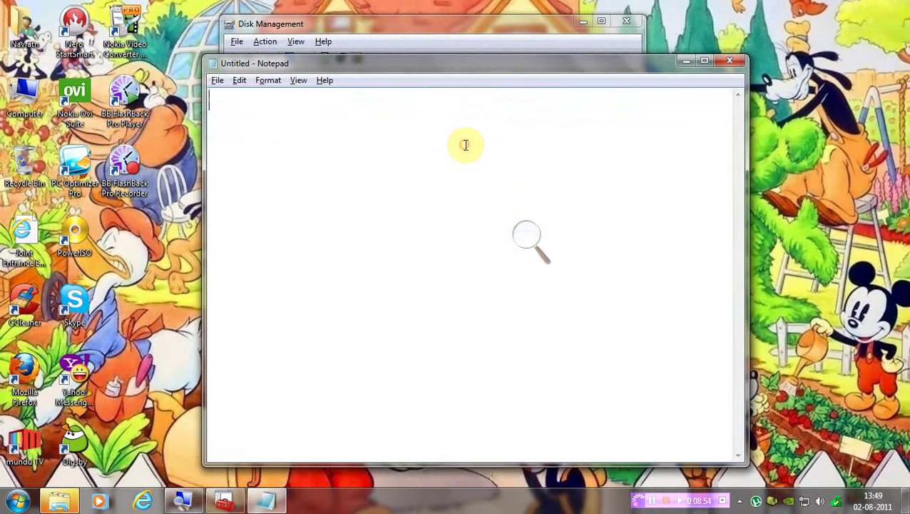
- Magnify the screen to 200% and write "you can also delete your new partition" in the empty note
left_click(521, 239)
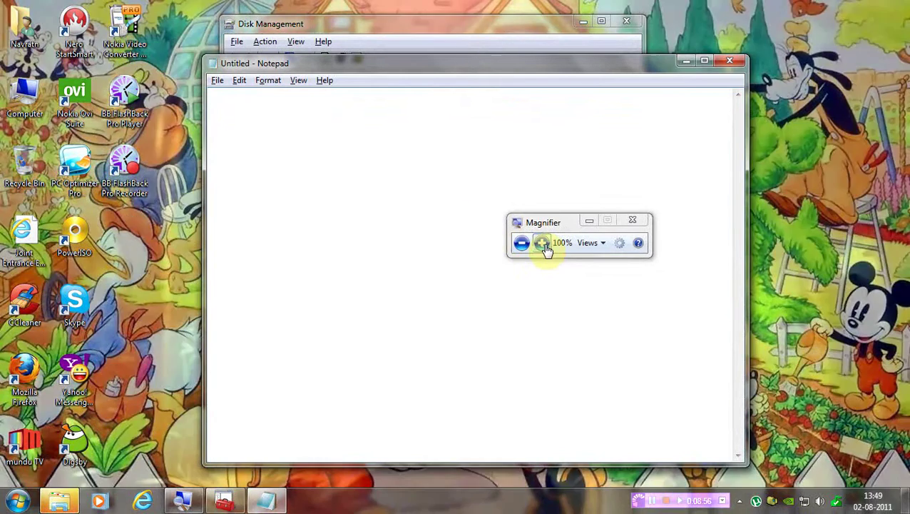
key("super+plus")
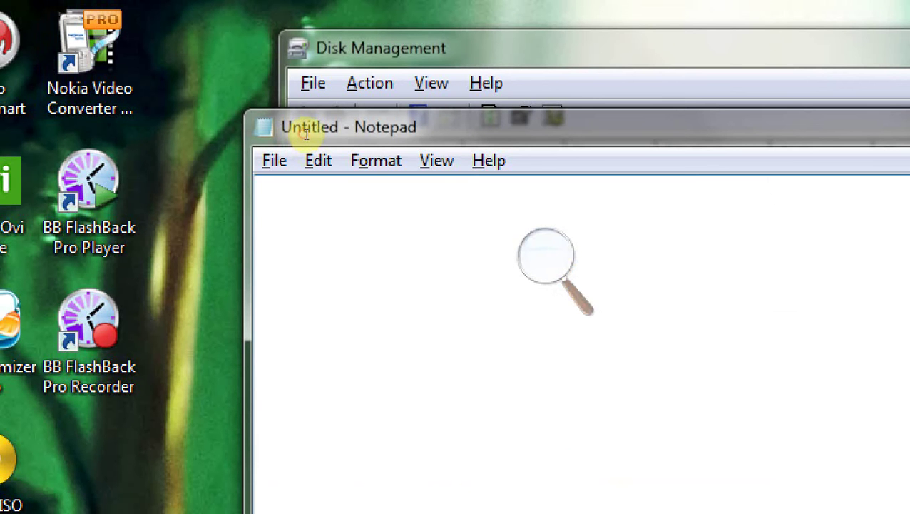
left_click(308, 134)
type("you ")
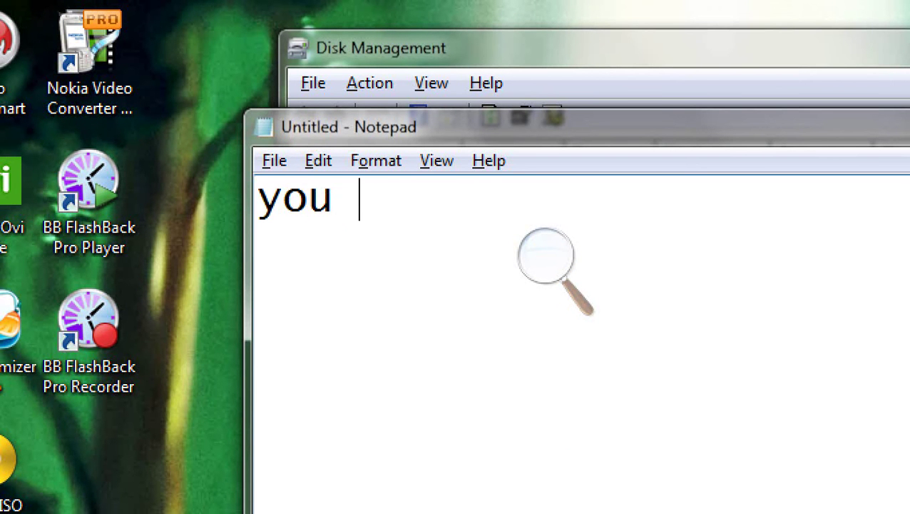
type("can a")
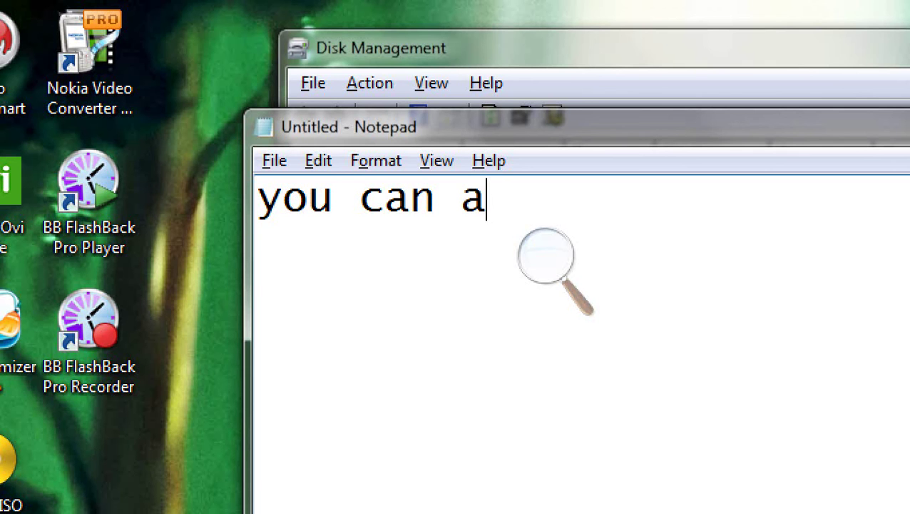
type("lso del")
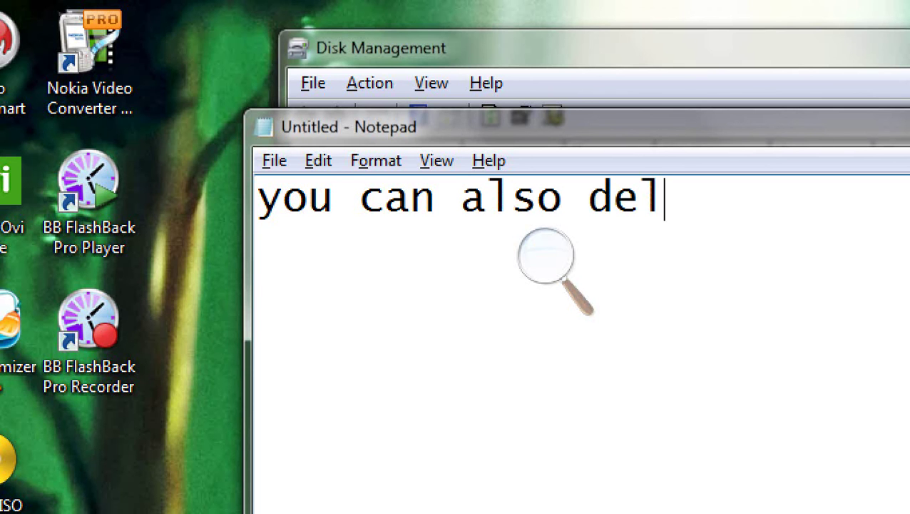
type("ete ")
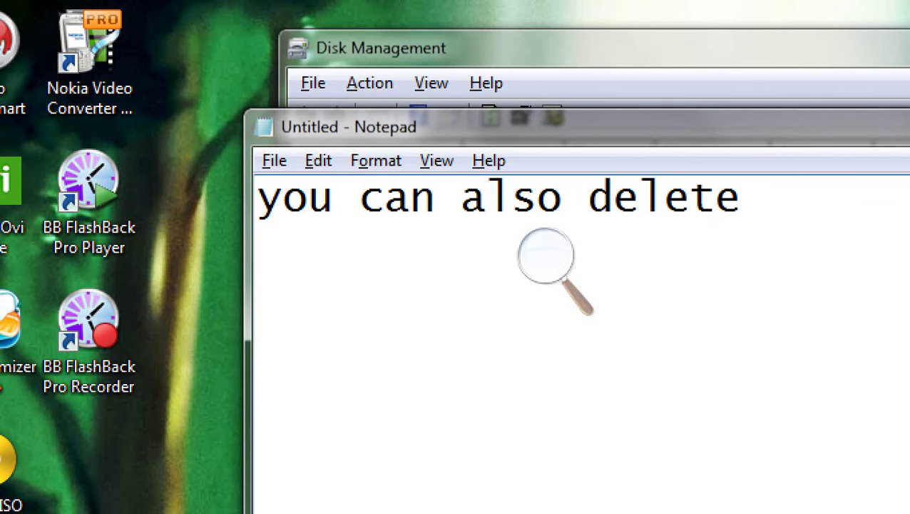
type("your new partition")
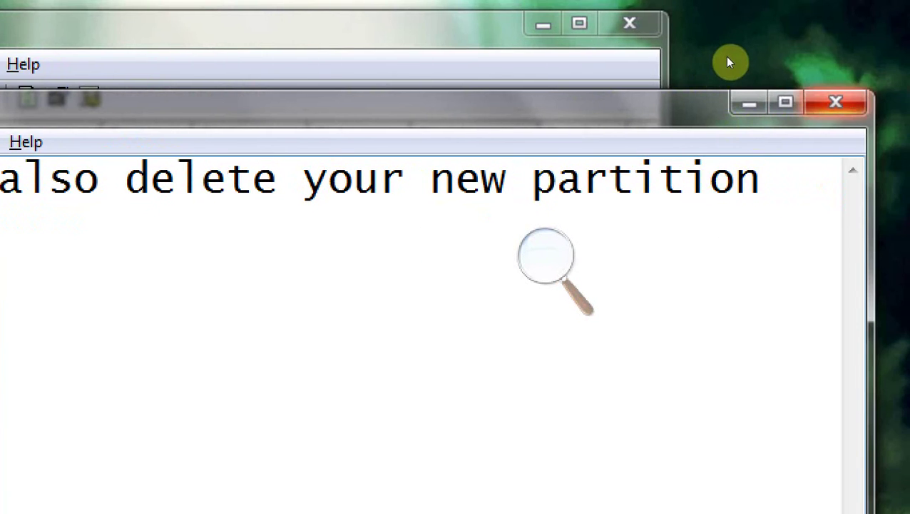
- Clear the note and bring the Disk Management window to the front
key("ctrl+a")
key("Delete")
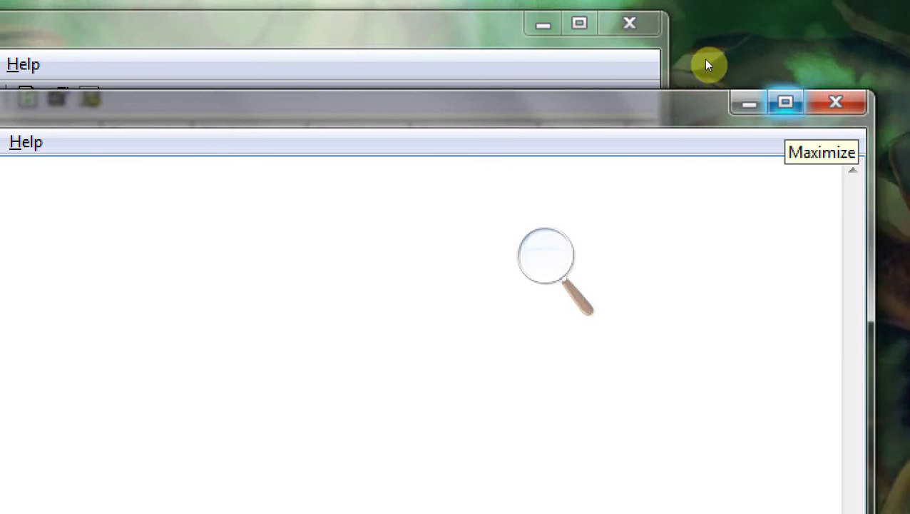
left_click(725, 65)
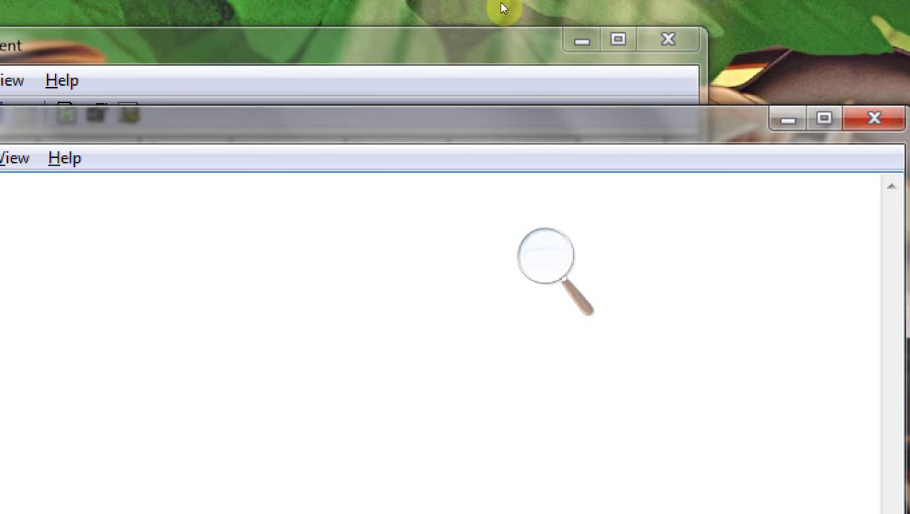
left_click(505, 30)
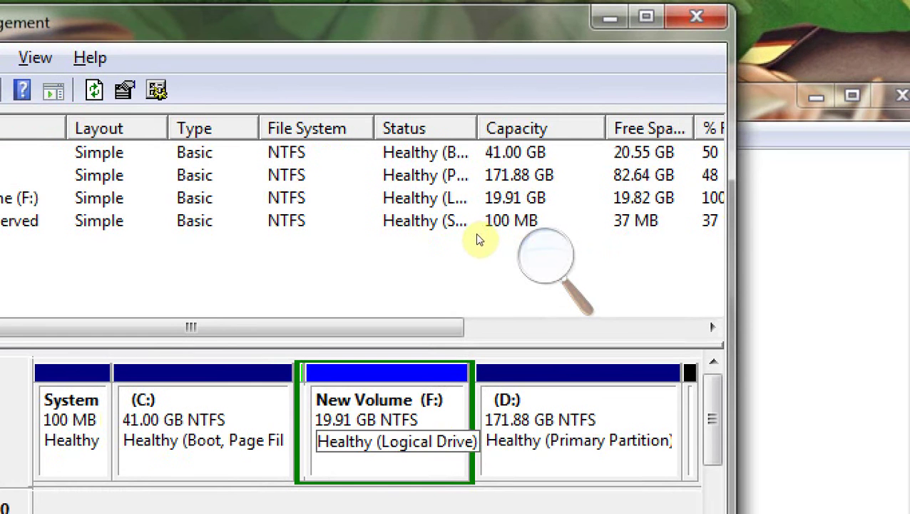
- Delete the New Volume (F:) in Disk Management and accept erasing its data
key("shift+F10")
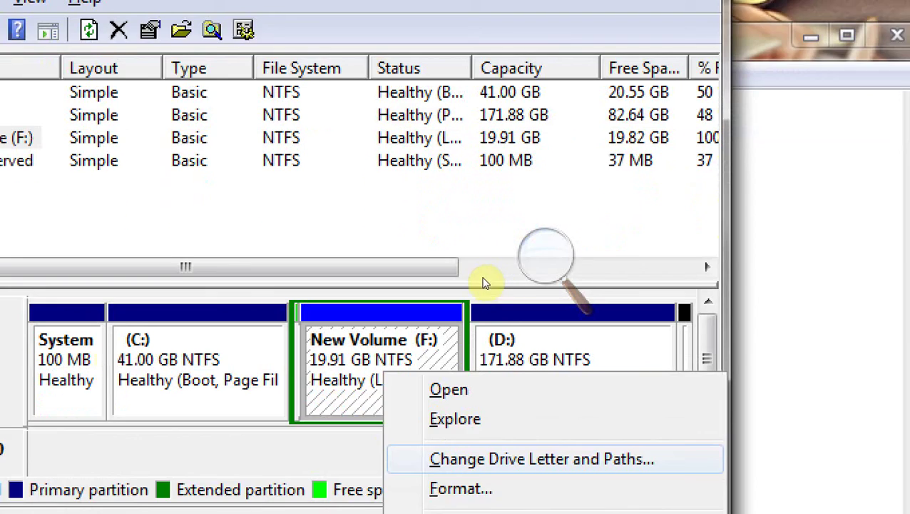
key("Down")
key("Down")
key("Down")
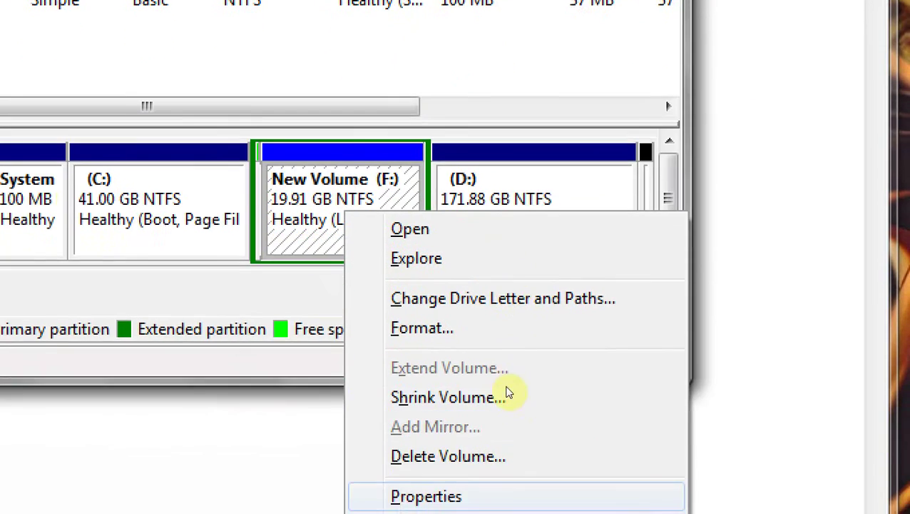
key("Up")
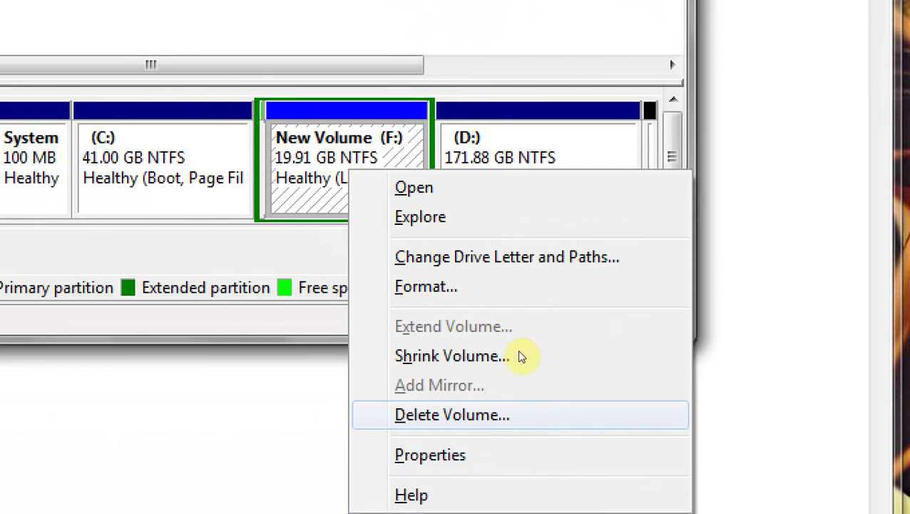
key("Return")
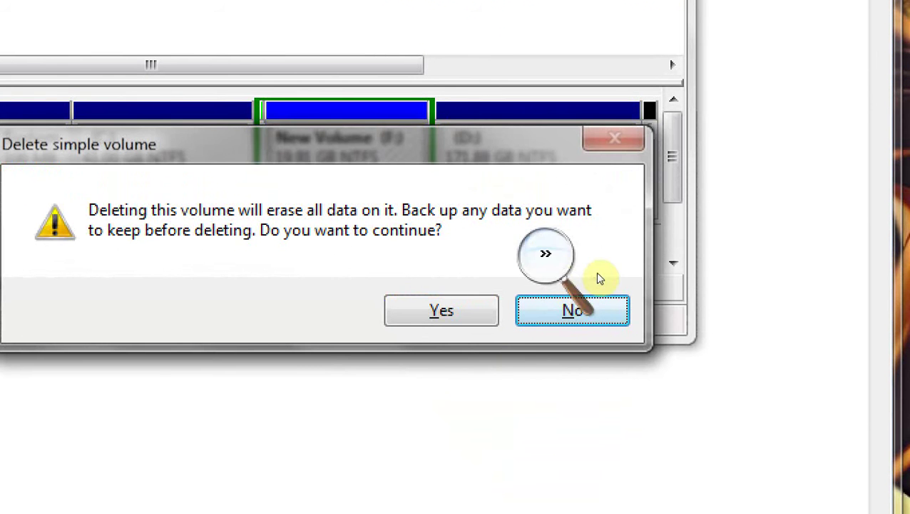
key("Left")
key("Return")
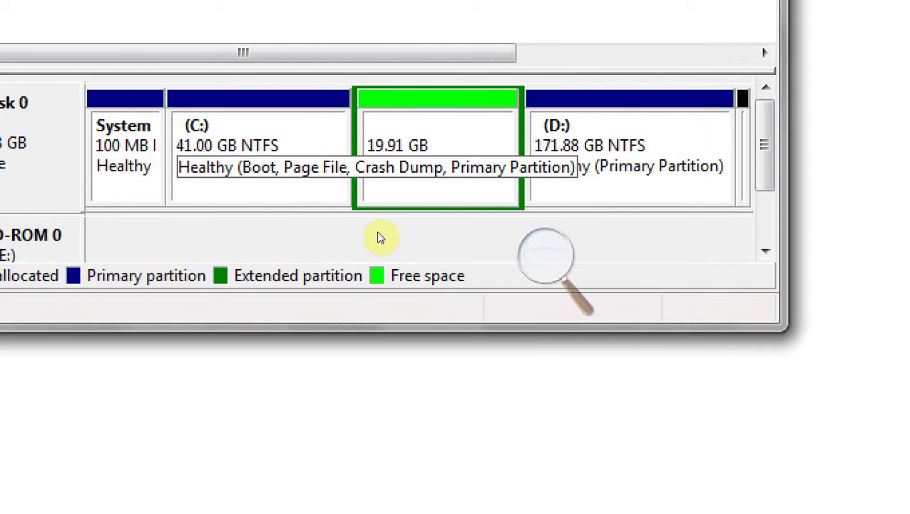
left_click(284, 246)
right_click(379, 238)
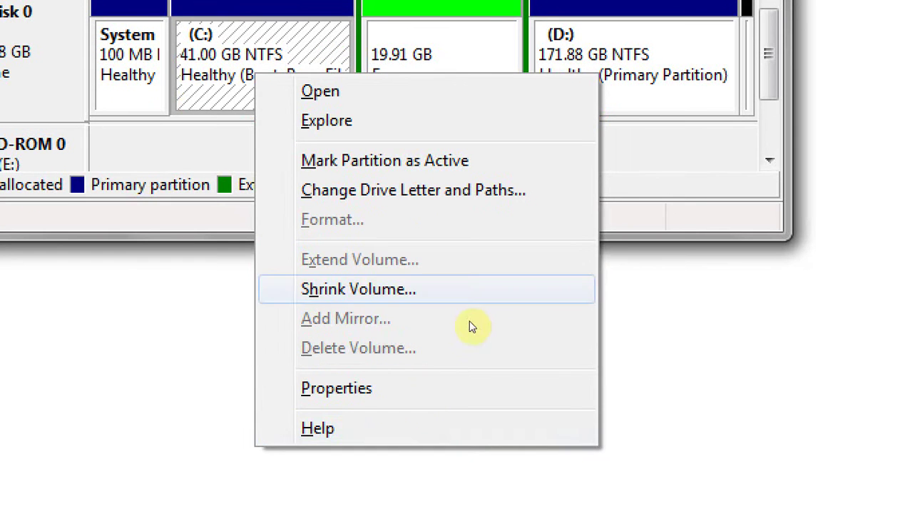
left_click(428, 79)
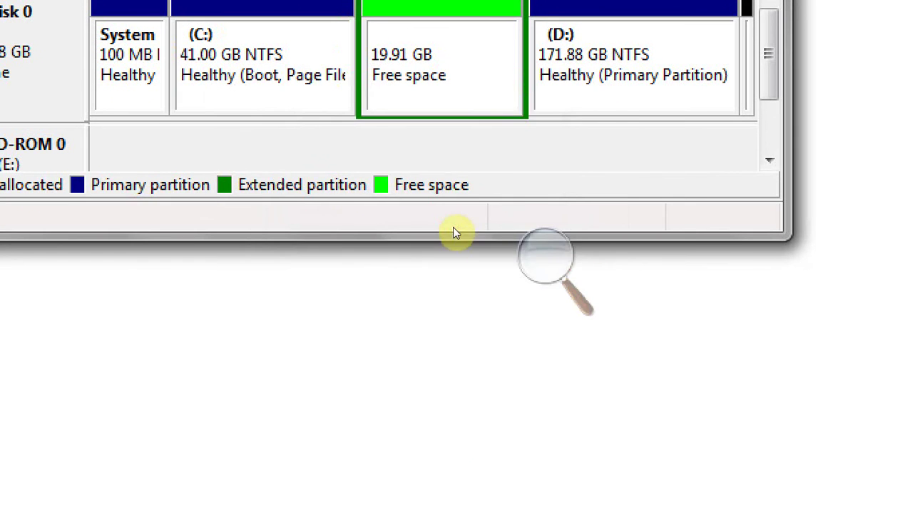
- Delete the extended partition holding the free space between C: and D:, and confirm the deletion
right_click(408, 67)
key("Down")
key("Down")
key("Down")
key("Return")
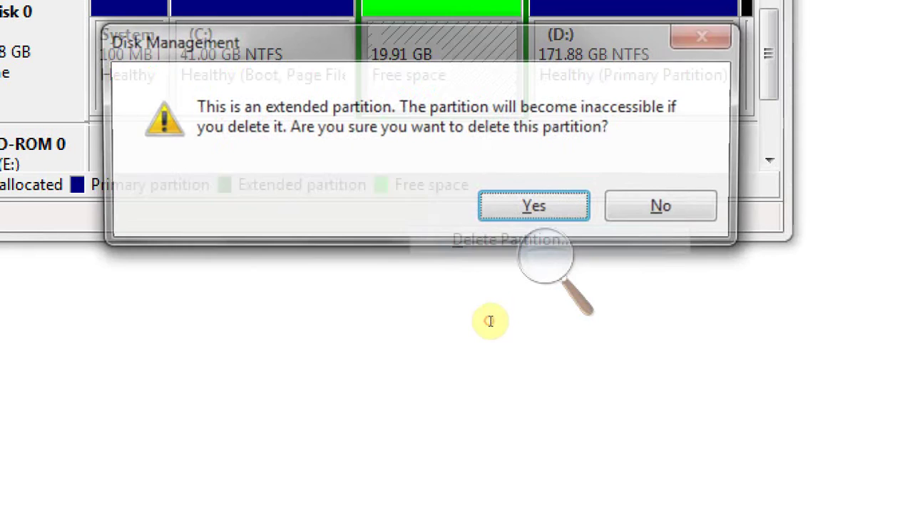
key("Return")
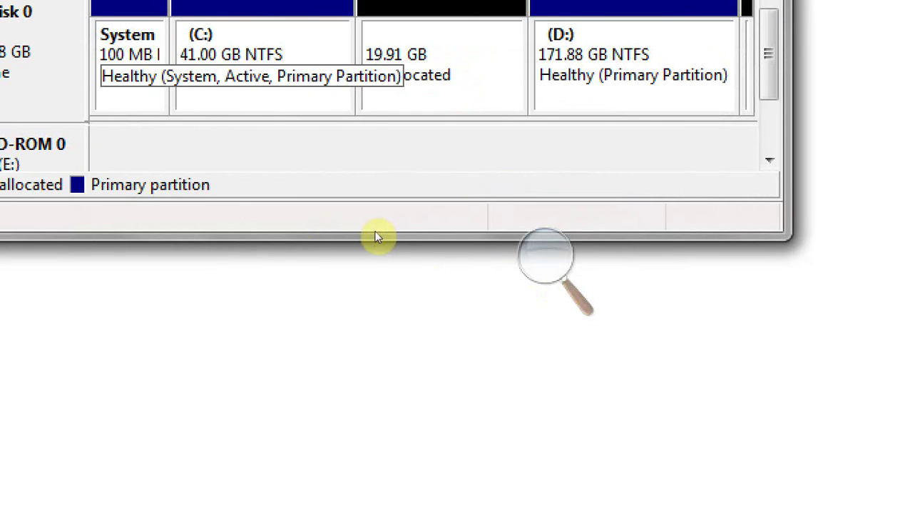
- Start the Extend Volume Wizard for C:, keep the 20385 MB from Disk 0, and continue to the settings summary
right_click(253, 71)
key("Down")
key("Return")
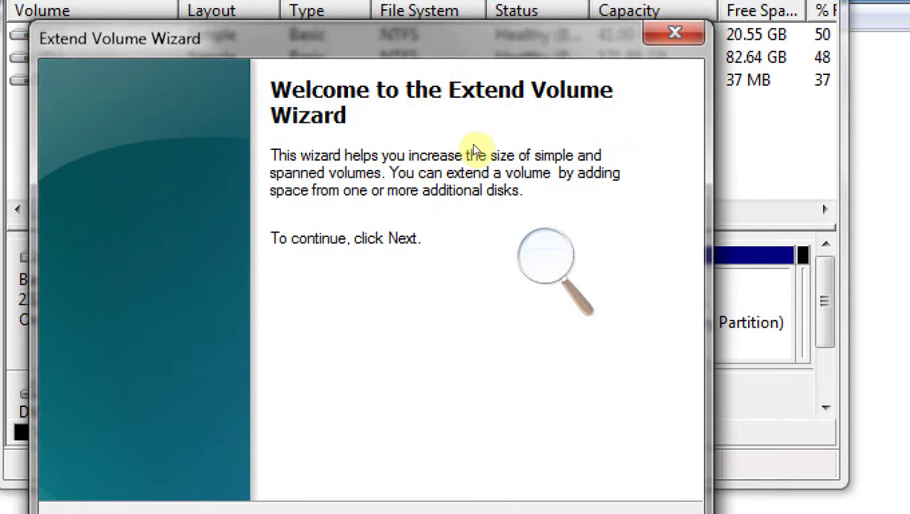
key("Return")
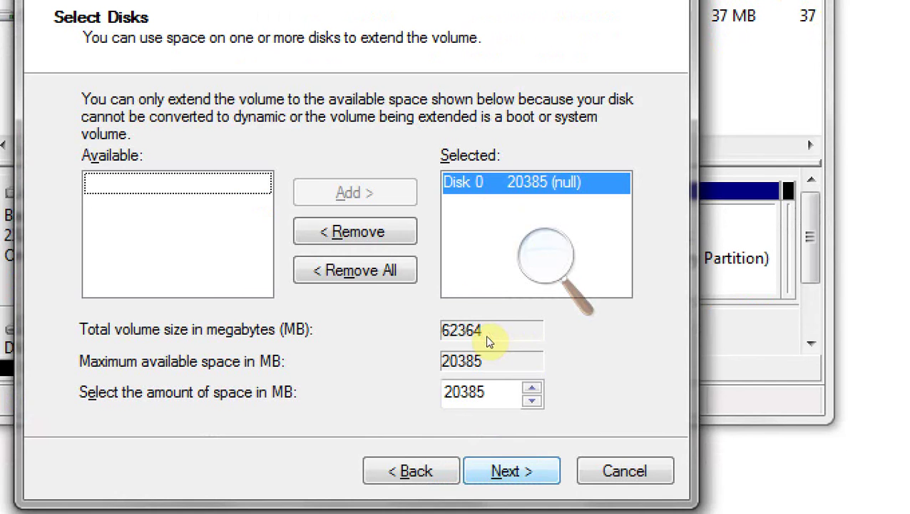
key("Tab")
key("Return")
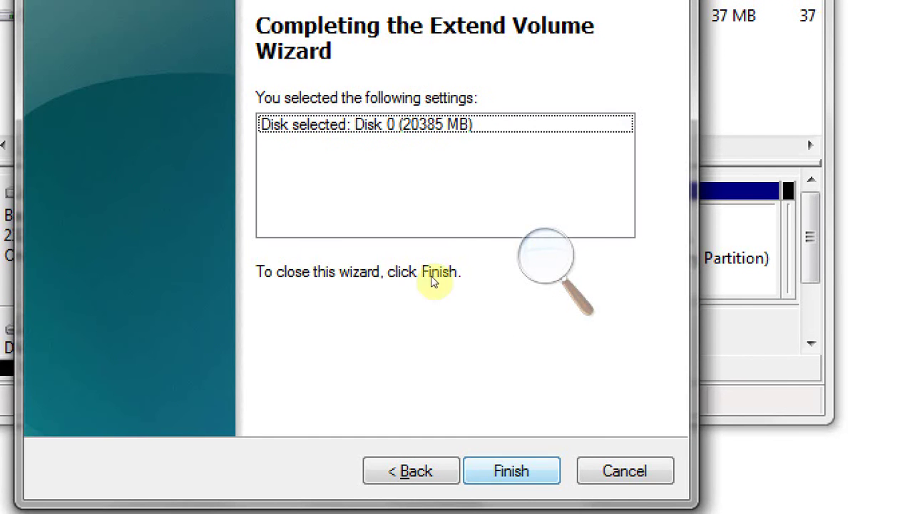
- Open the Computer window to view the drives, and finish the Extend Volume Wizard for C:
left_click(490, 345)
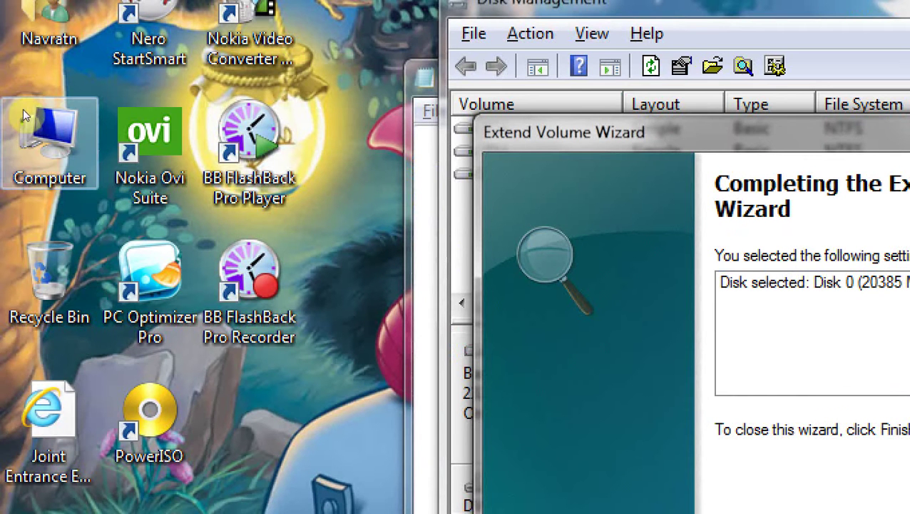
double_click(25, 116)
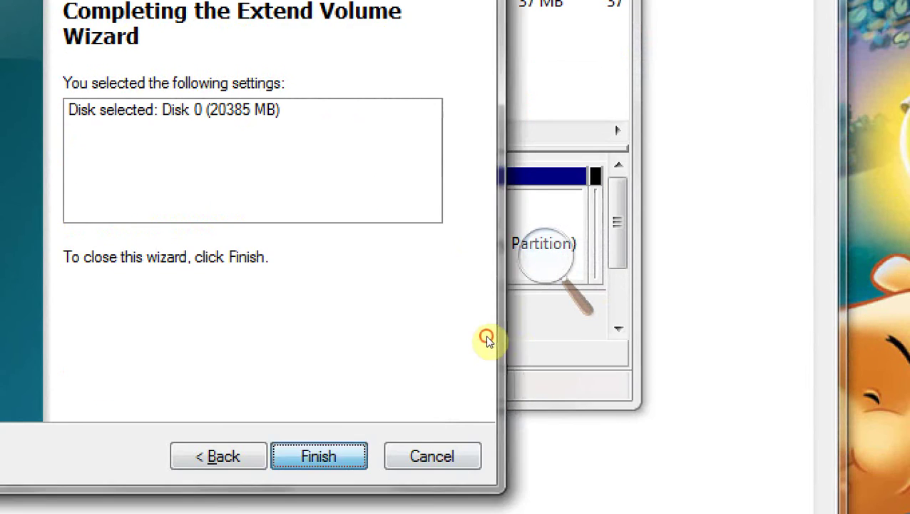
key("Return")
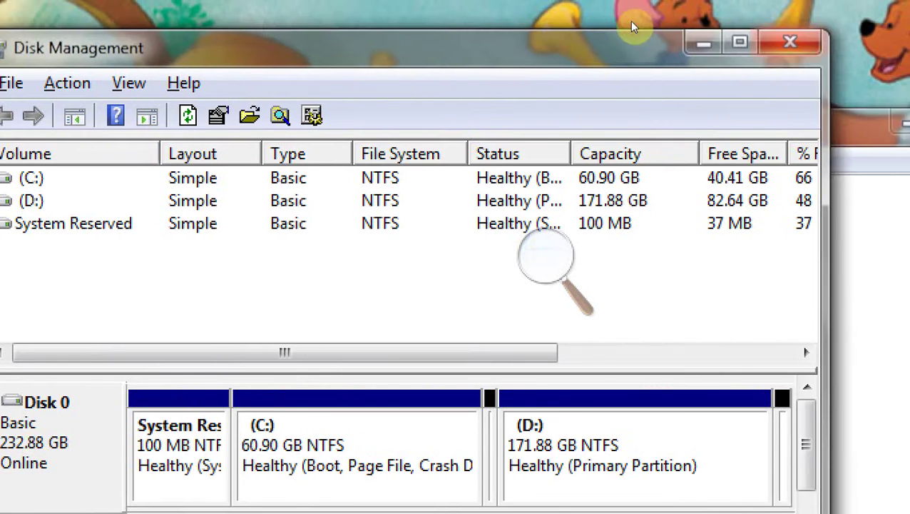
- Close Disk Management, check the drives in the Computer window, and close that window
key("alt+F4")
key("Return")
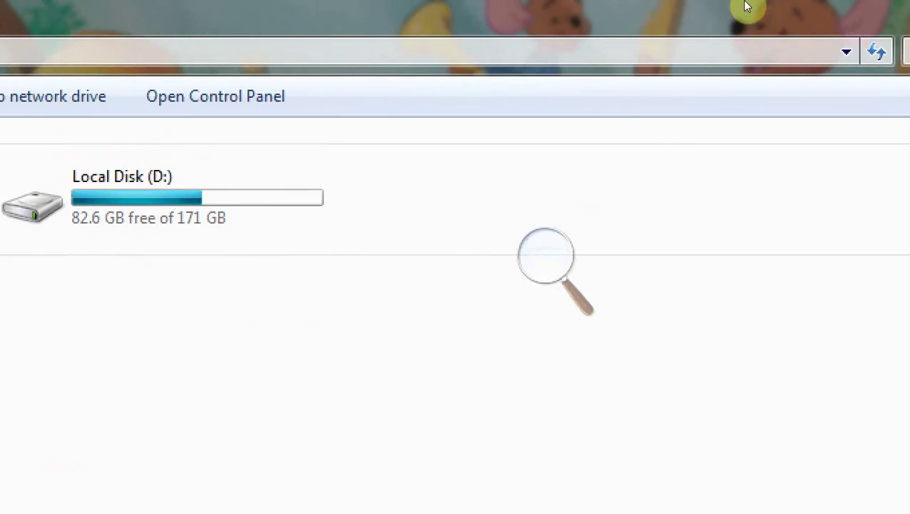
left_click(823, 10)
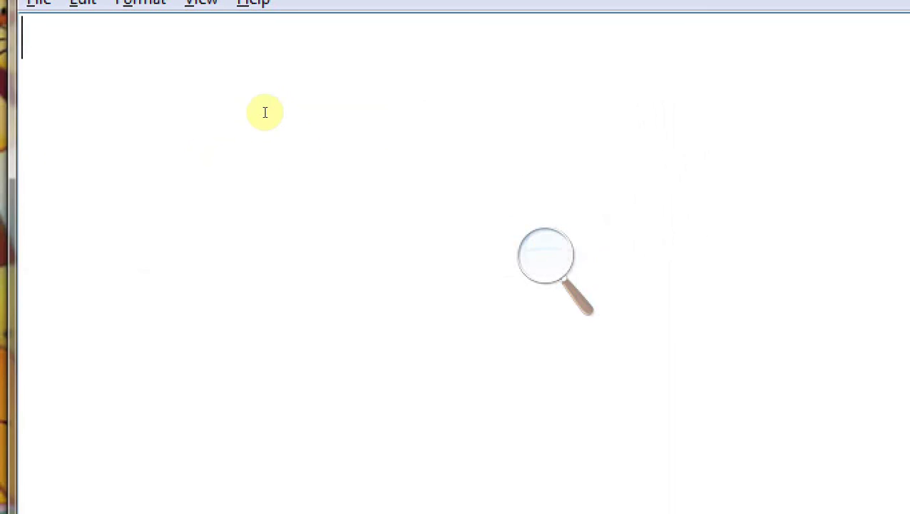
- Write the note "Its only works on vista and 7" in the blank Notepad document
type("Its ")
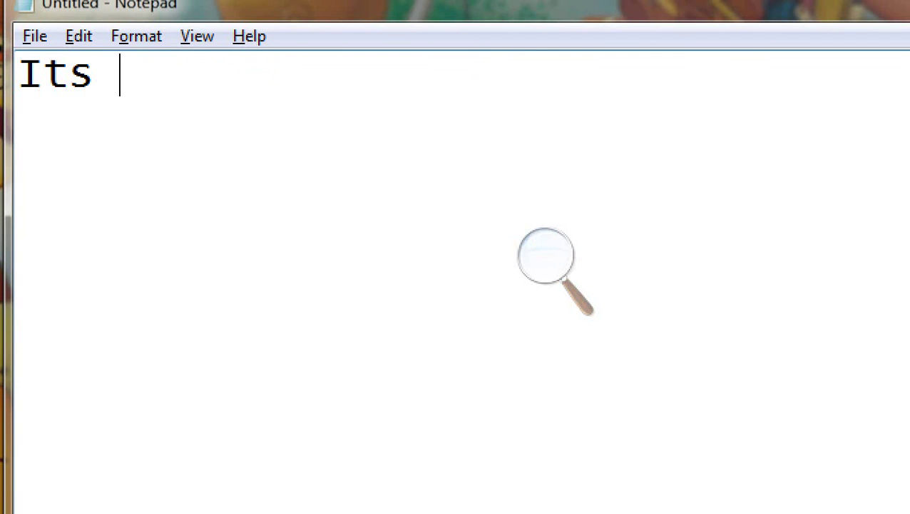
type("opnly")
key("Left")
key("Left")
key("Left")
key("BackSpace")
key("Right")
key("End")
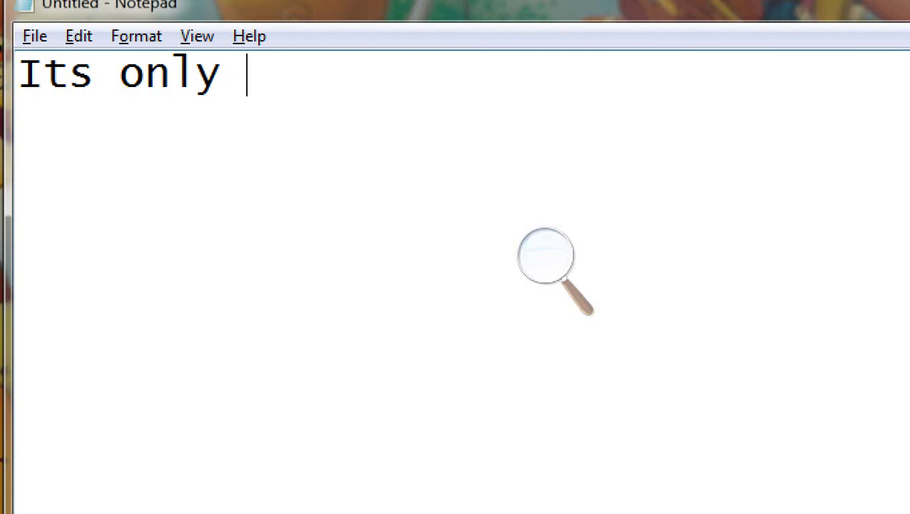
type("work")
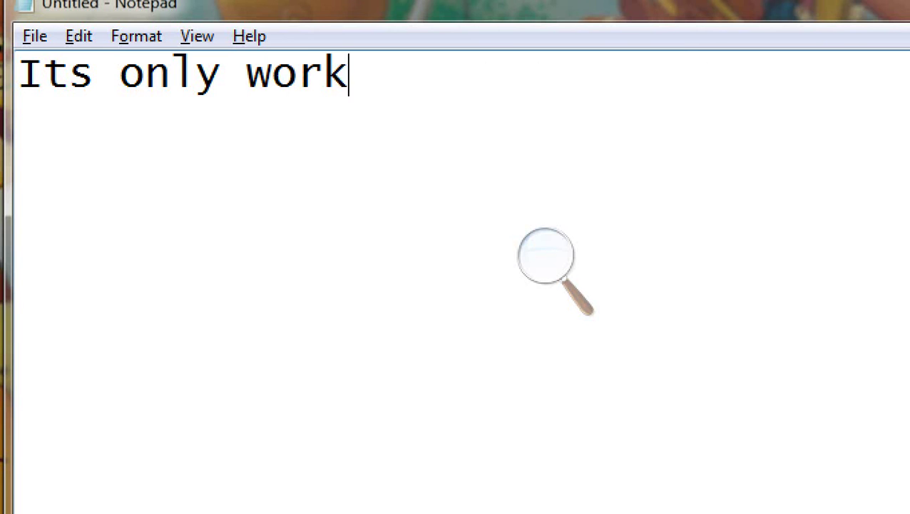
type("s on vista and 7")
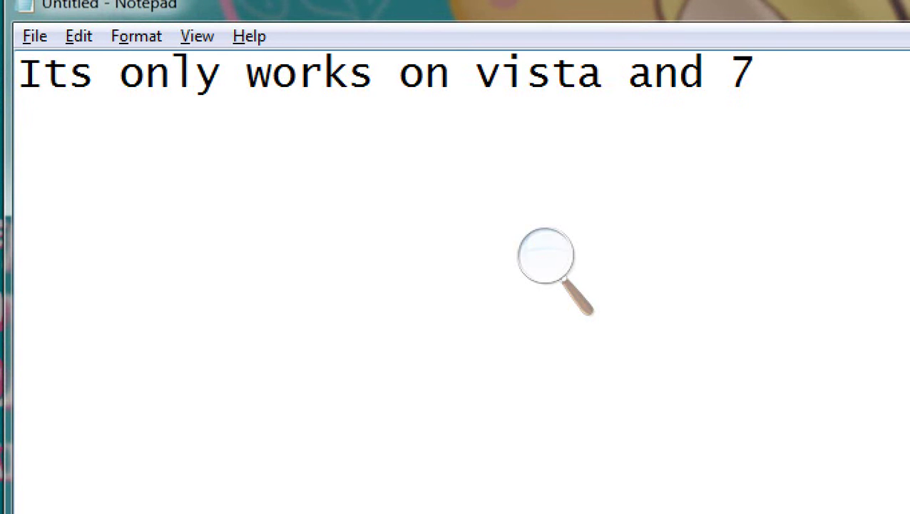
- Replace the whole note with "thank you" and select all of the new text
key("ctrl+a")
key("BackSpace")
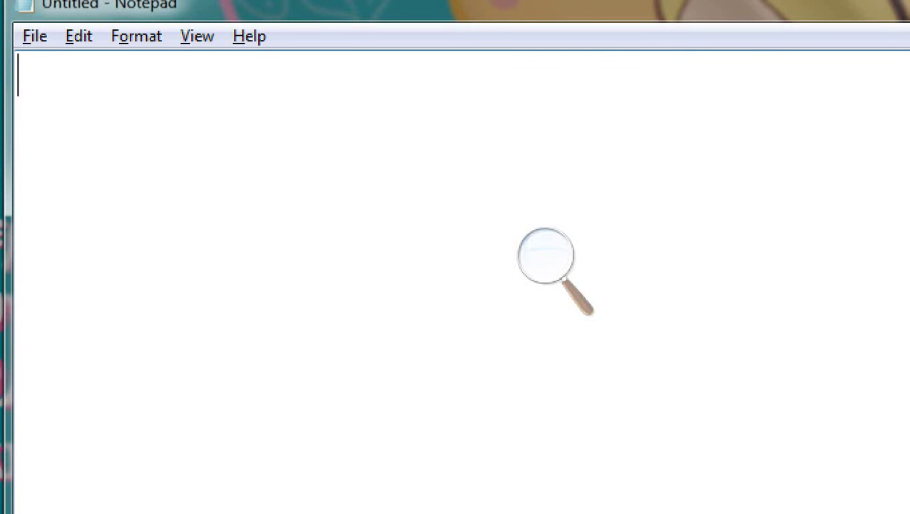
type("thank you")
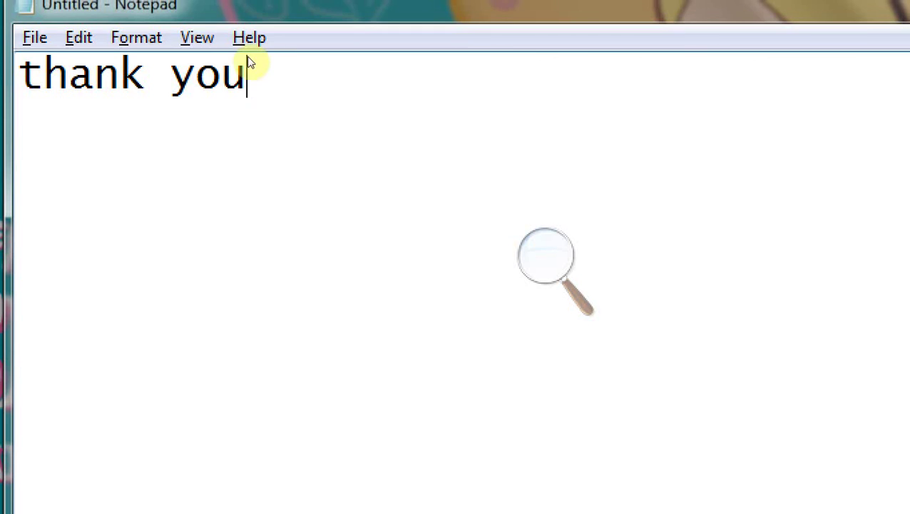
key("ctrl+a")
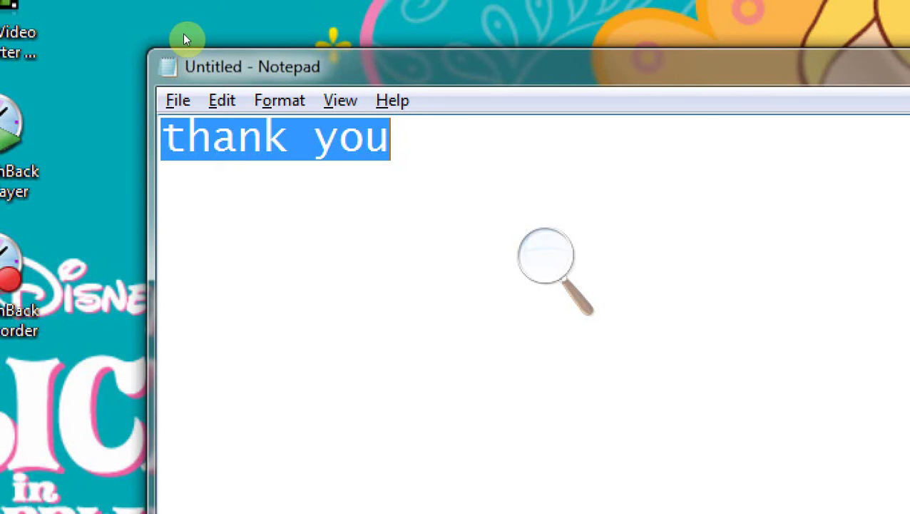